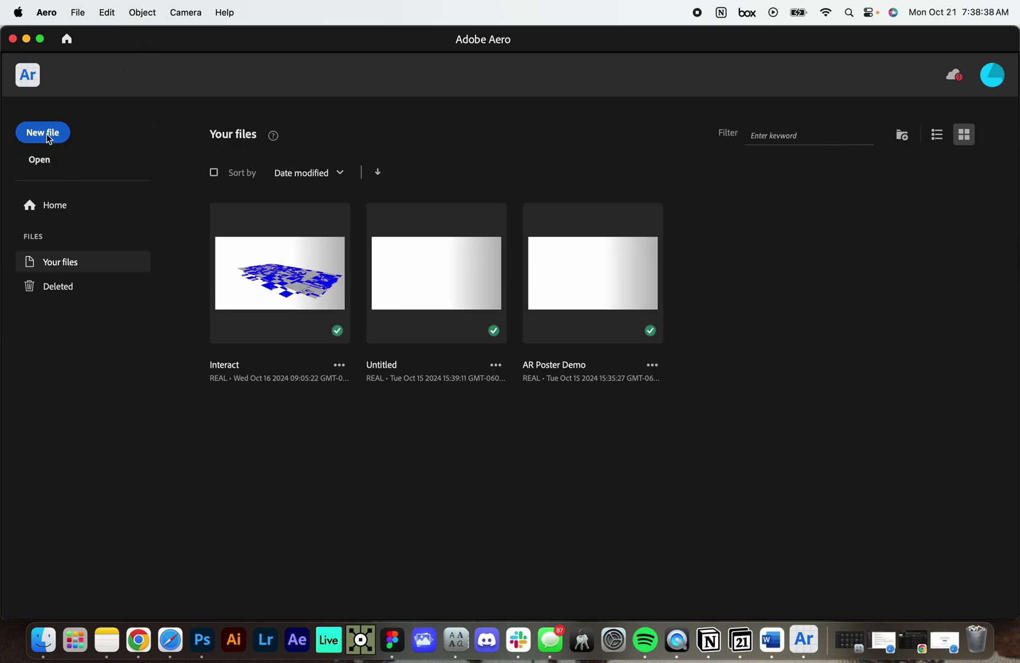
Start a new Untitled project with Image anchor selected as the anchor type.
left_click(48, 138)
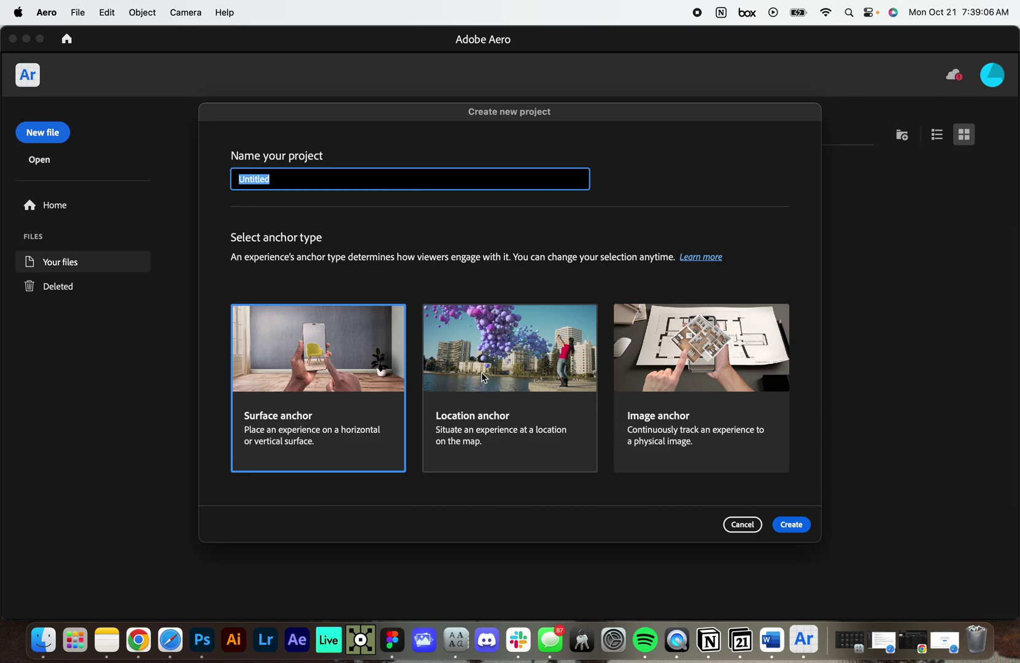
left_click(676, 397)
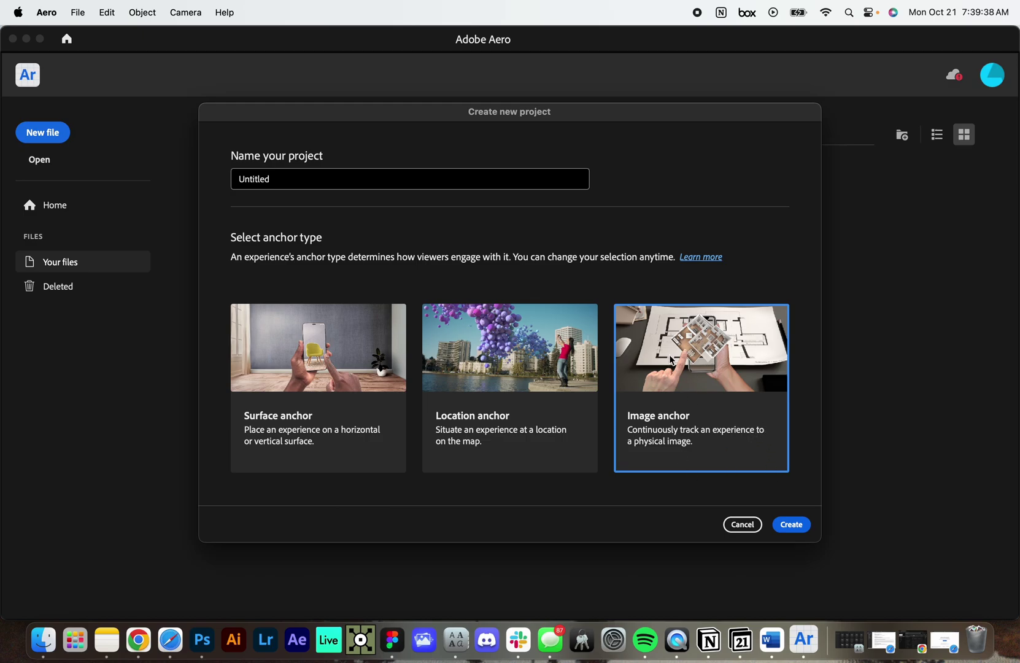
Create the project using Poster.jpg from the Aero Demo folder as the 27.94 × 43.14 cm anchor image.
left_click(792, 525)
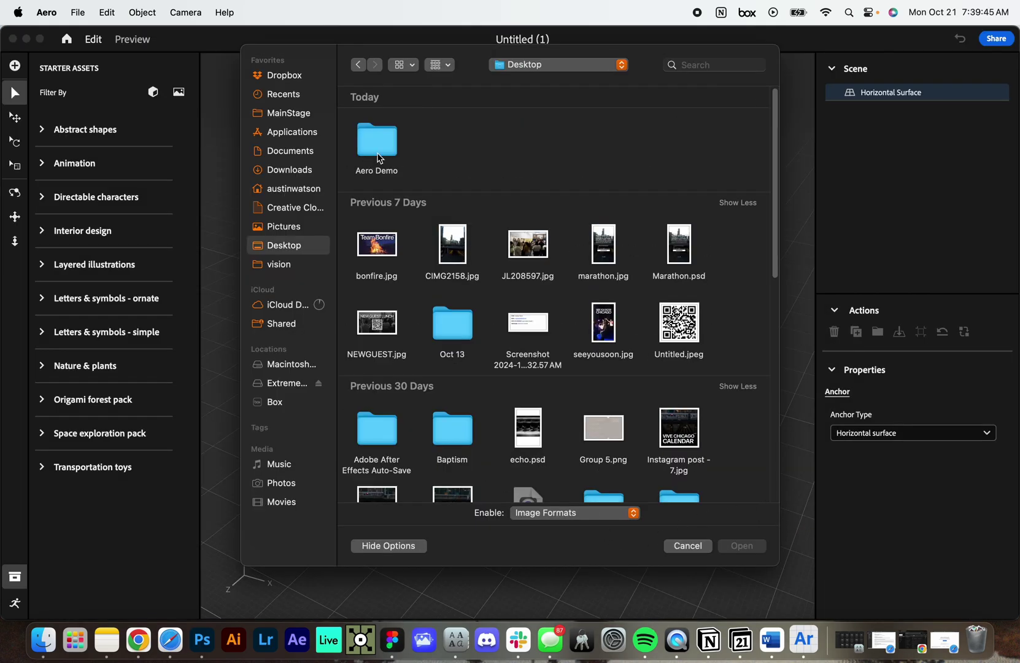
double_click(388, 151)
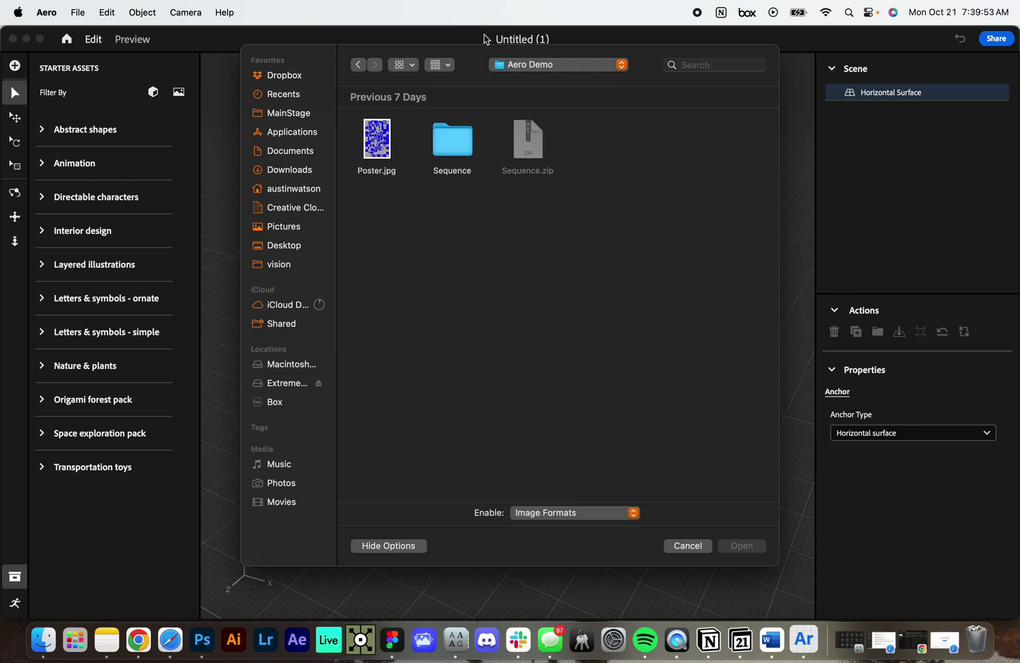
mouse_move(479, 56)
left_mouse_down()
mouse_move(501, 123)
mouse_move(469, 59)
left_mouse_up()
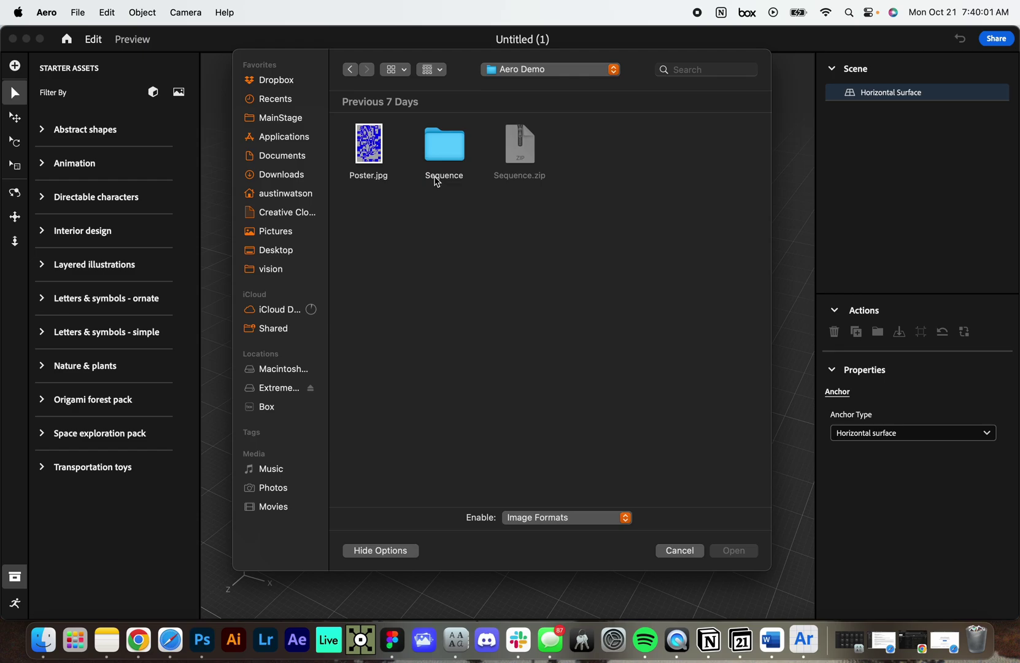
left_click(371, 148)
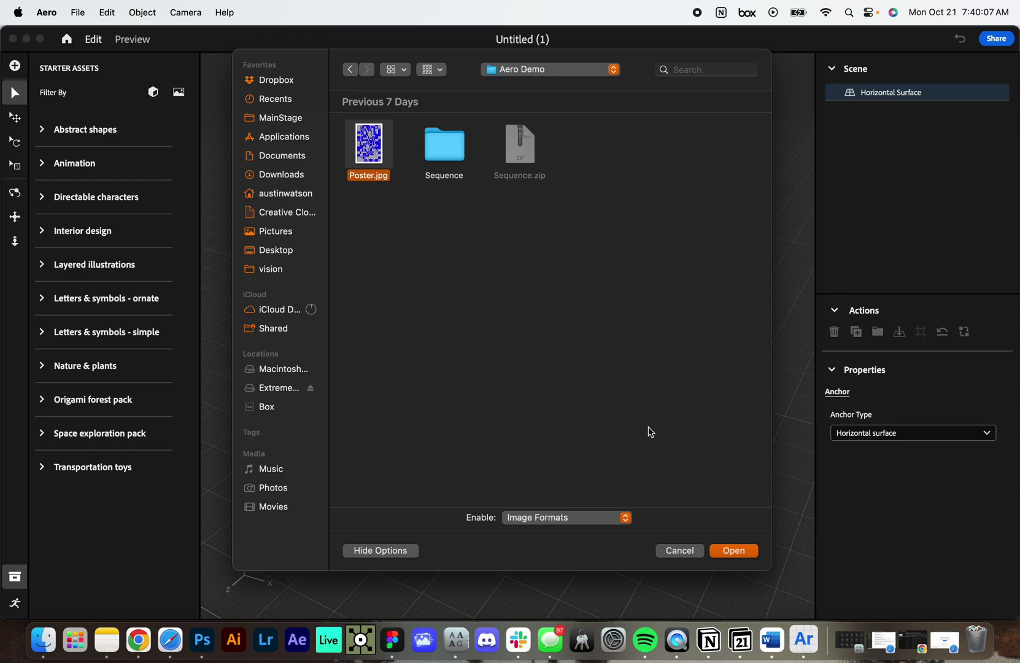
left_click(734, 551)
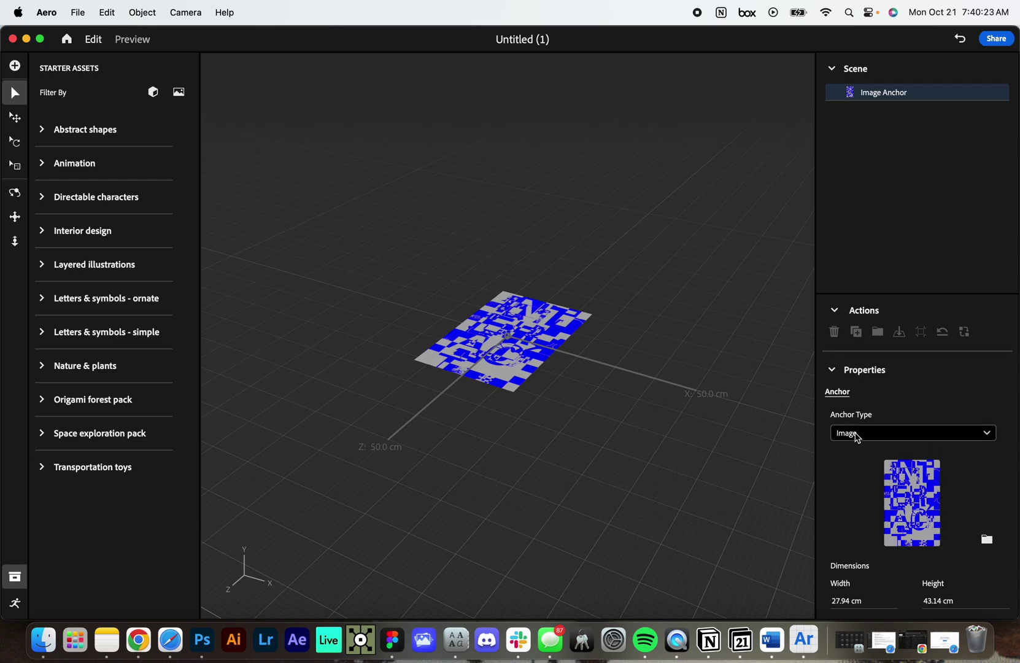
left_click(933, 435)
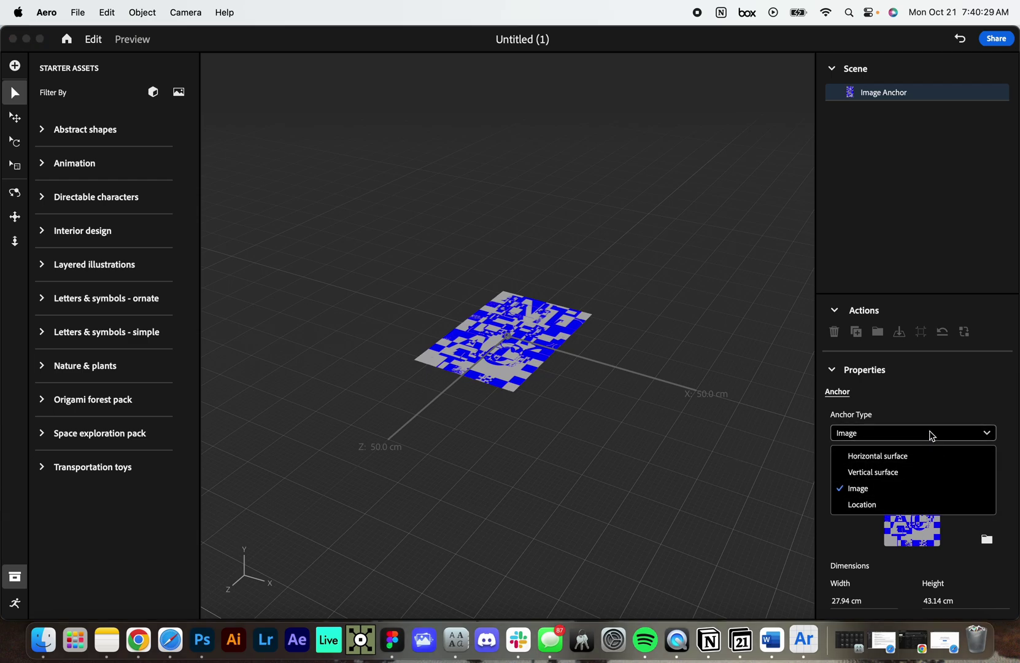
left_click(932, 435)
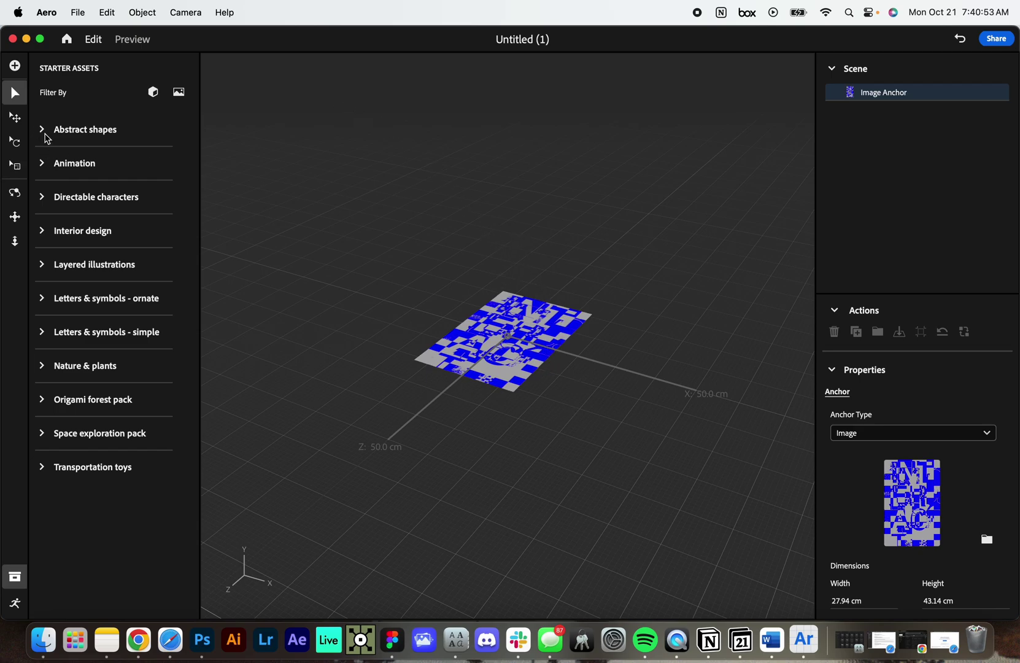
Browse the Abstract shapes, Animation and Layered illustrations starter assets, then hide the library.
left_click(46, 132)
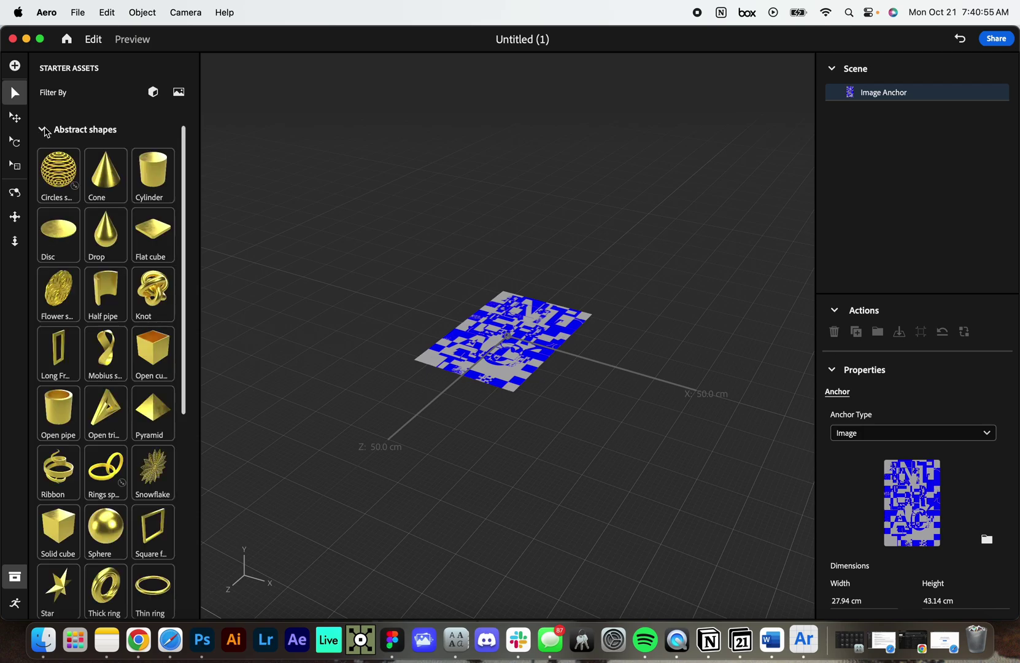
left_click(46, 131)
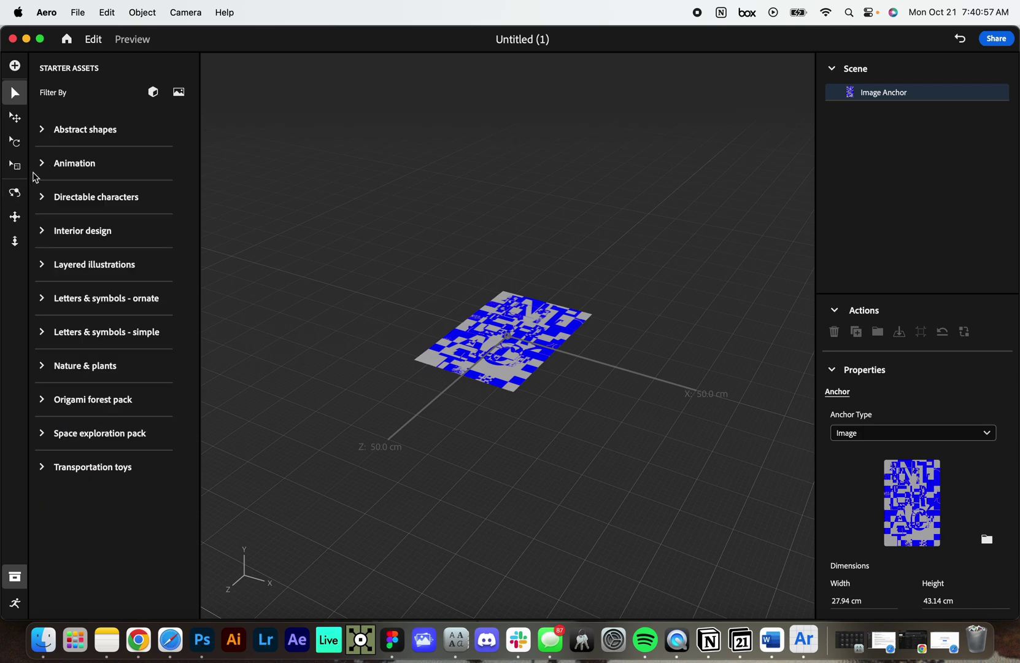
left_click(42, 166)
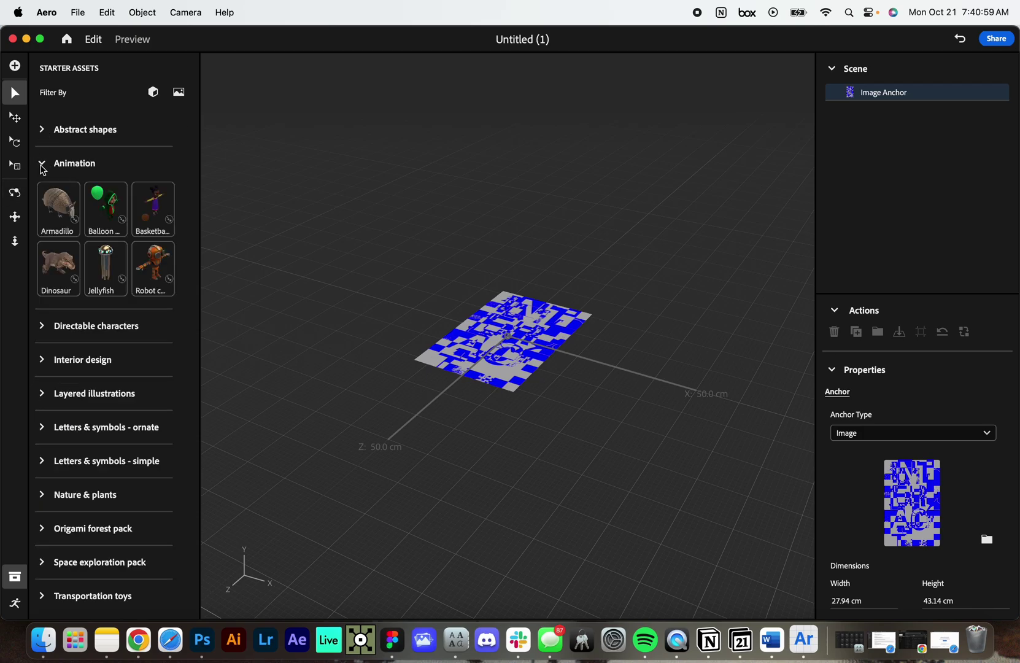
left_click(42, 165)
left_click(41, 164)
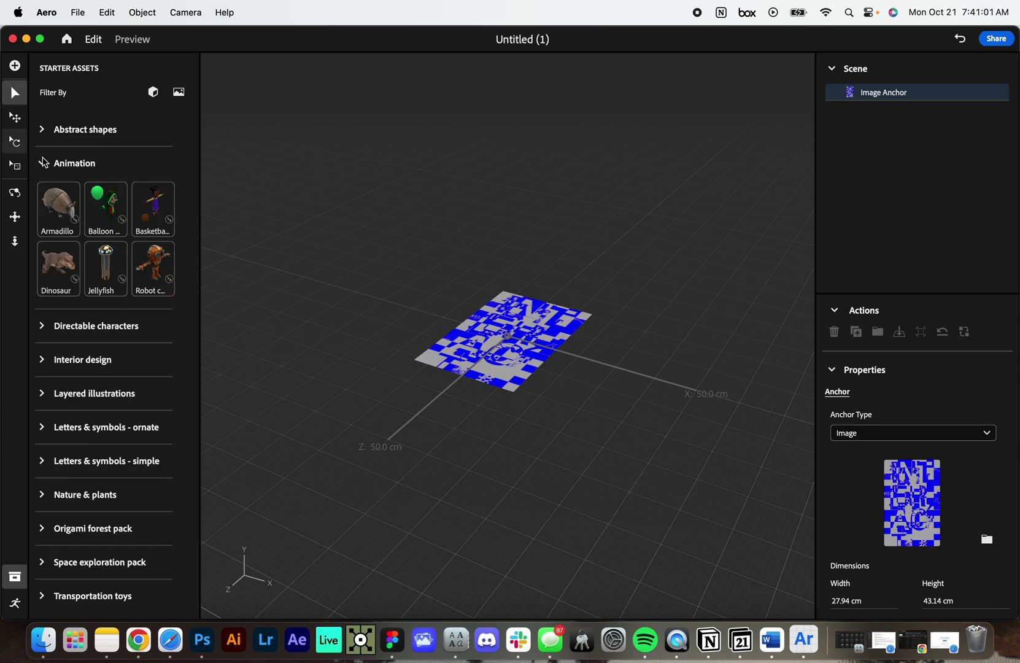
left_click(43, 165)
left_click(44, 269)
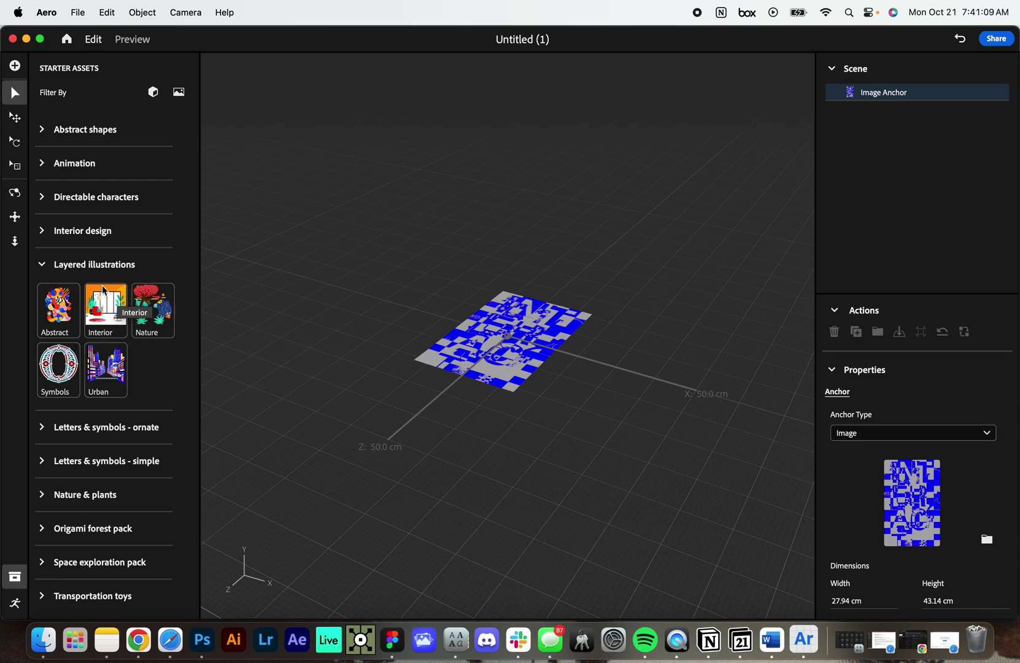
left_click(48, 268)
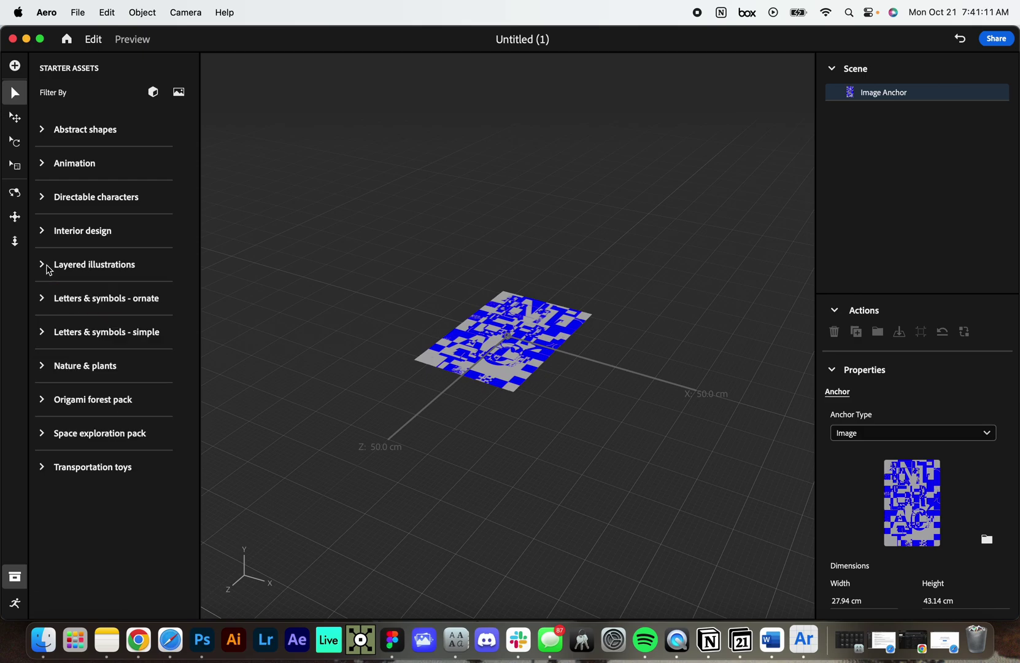
left_click(14, 576)
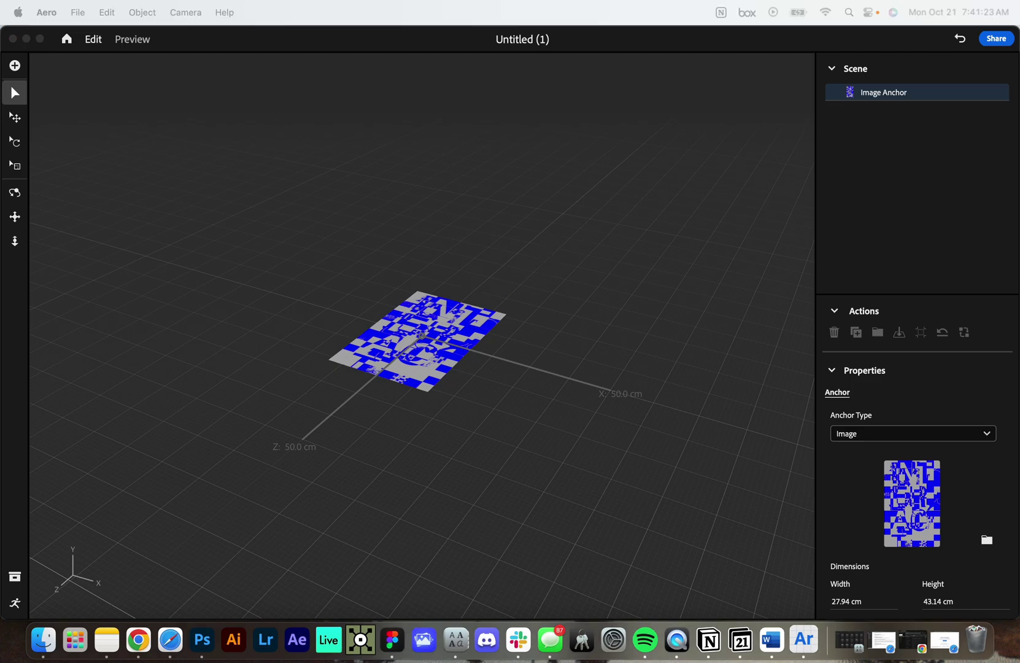
Bring up the Aero Demo folder in Finder and Quick Look Poster.jpg.
left_click_drag(614, 662, 493, 167)
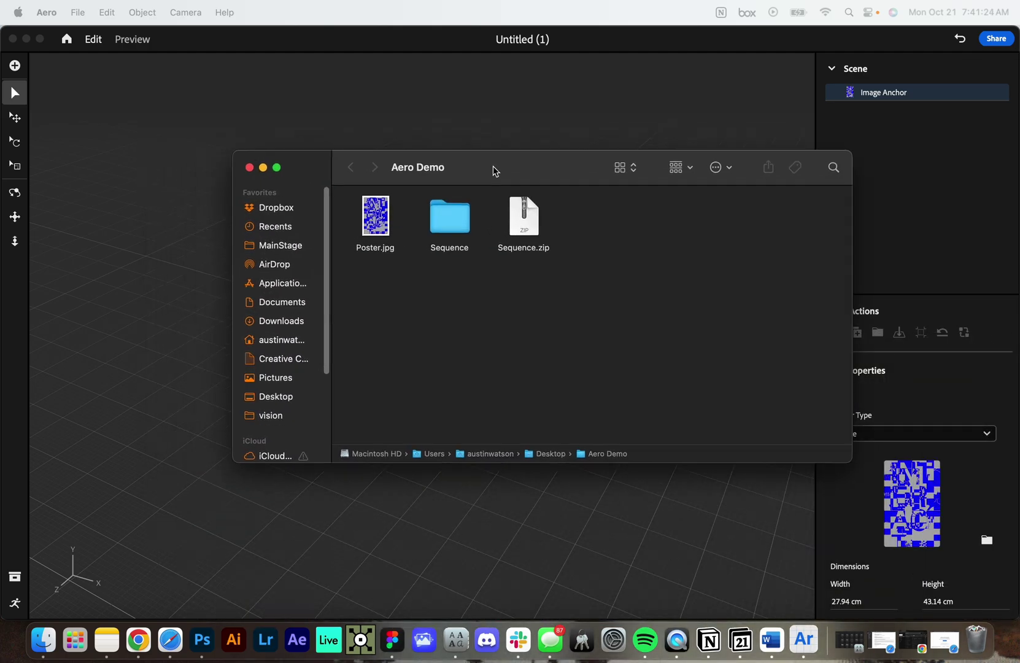
left_click(440, 229)
double_click(441, 223)
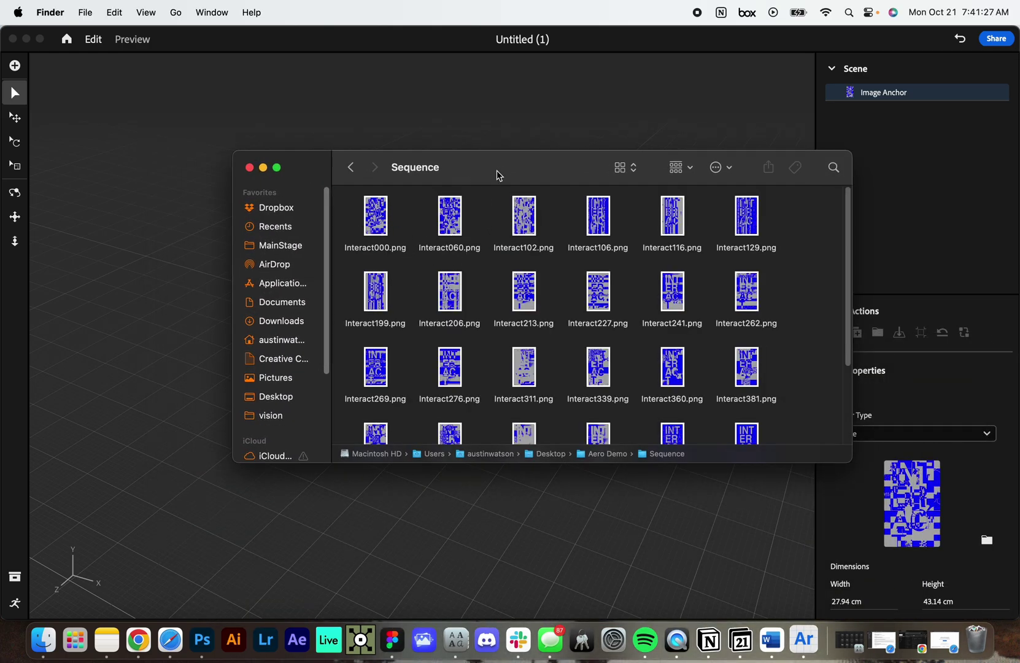
left_click_drag(500, 174, 531, 131)
left_click(381, 123)
left_click(415, 178)
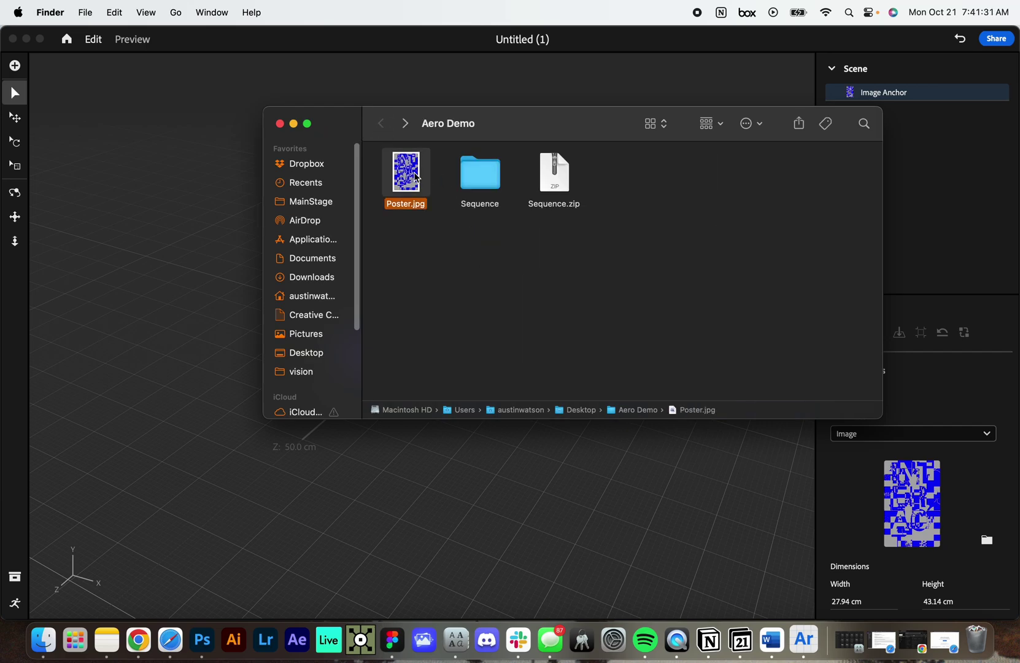
key("space")
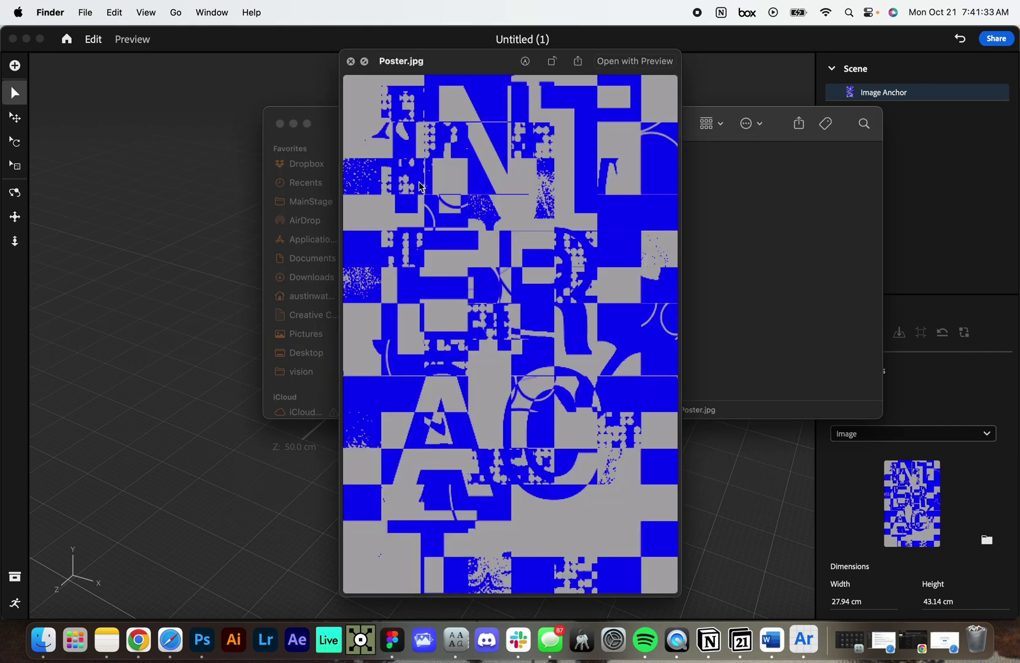
key("space")
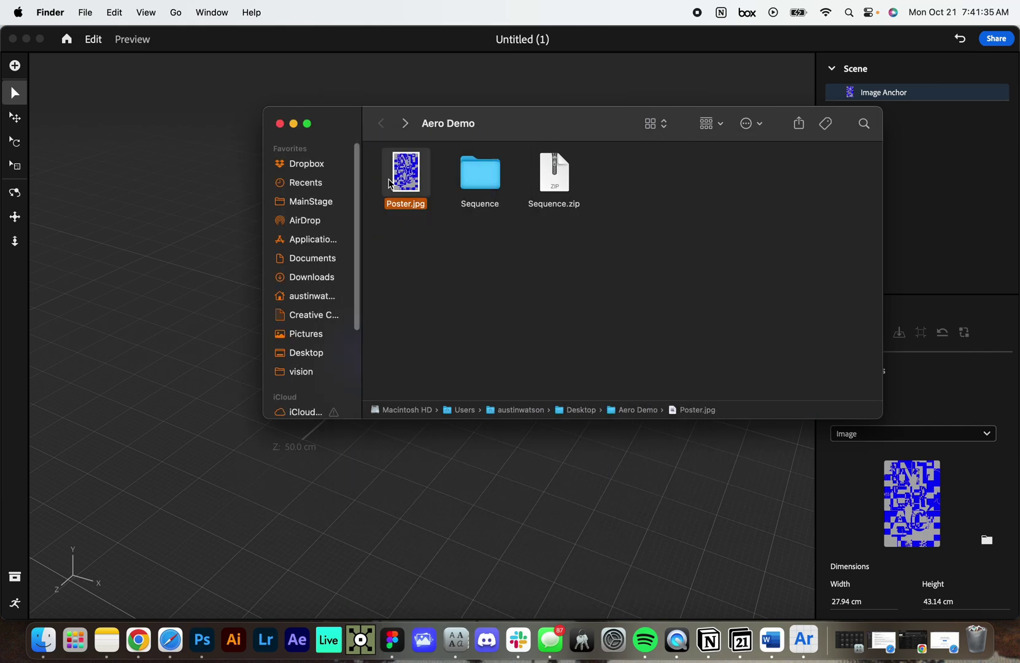
Reposition the Finder window and open the Sequence folder of PNG frames.
left_click_drag(580, 126, 661, 177)
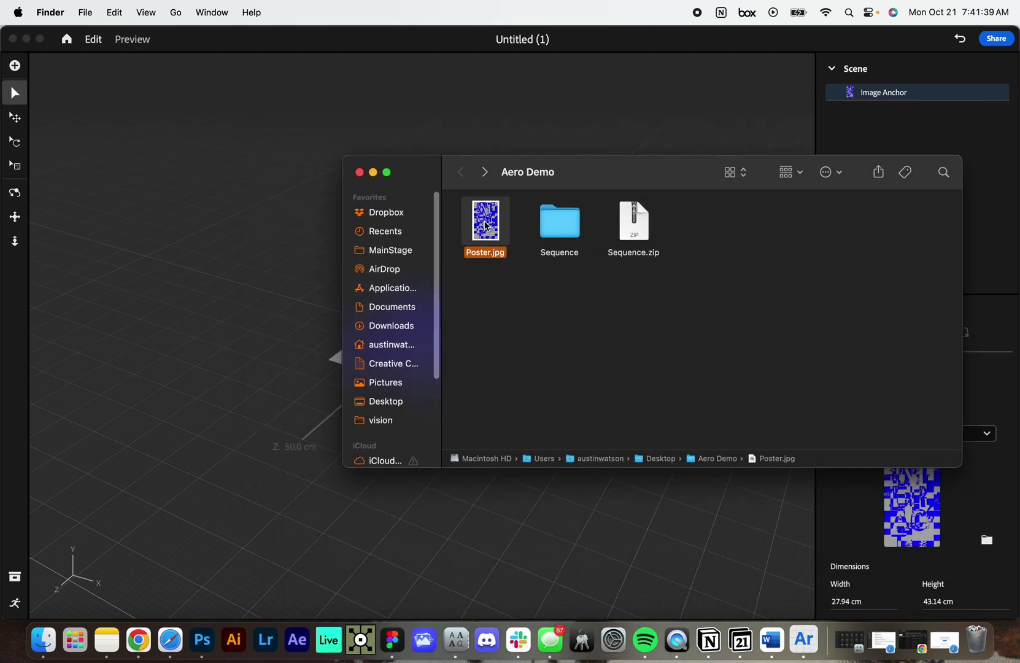
left_click(569, 211)
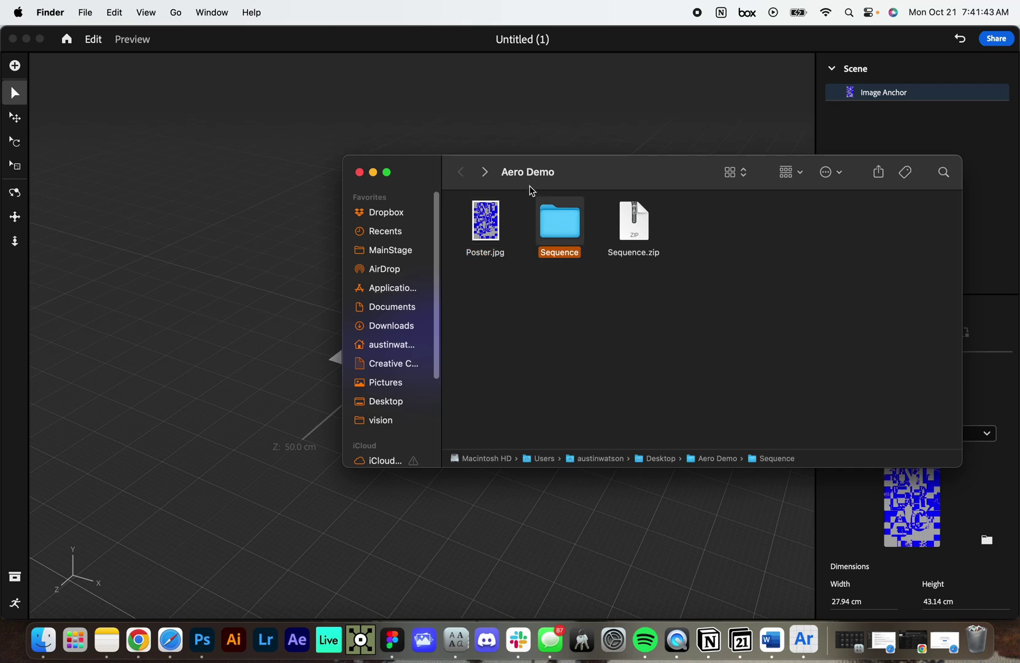
left_click_drag(581, 175, 636, 210)
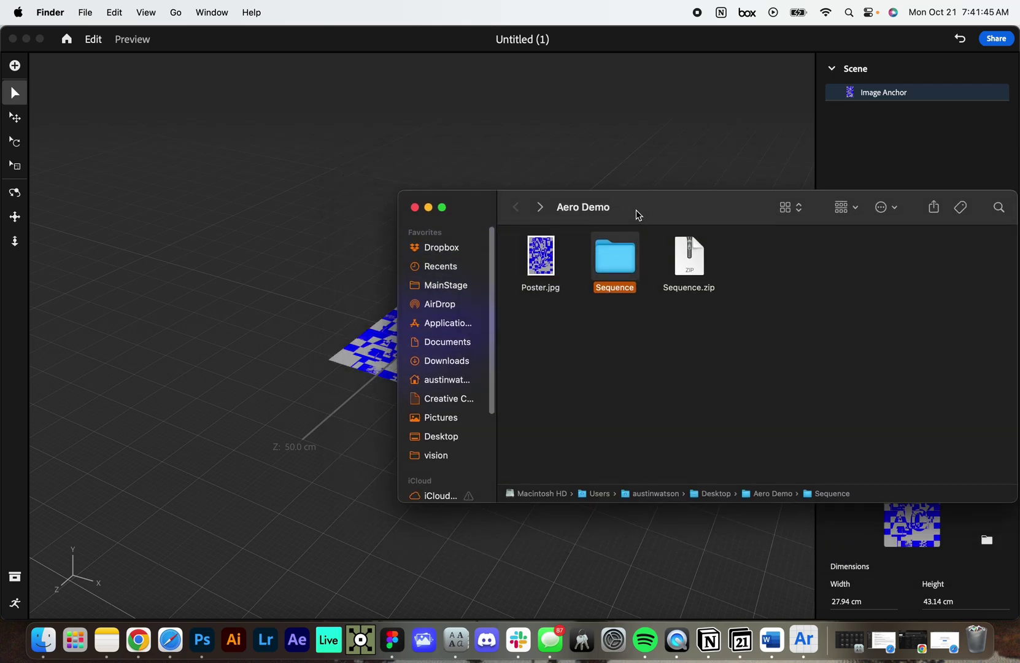
left_click_drag(638, 215, 636, 187)
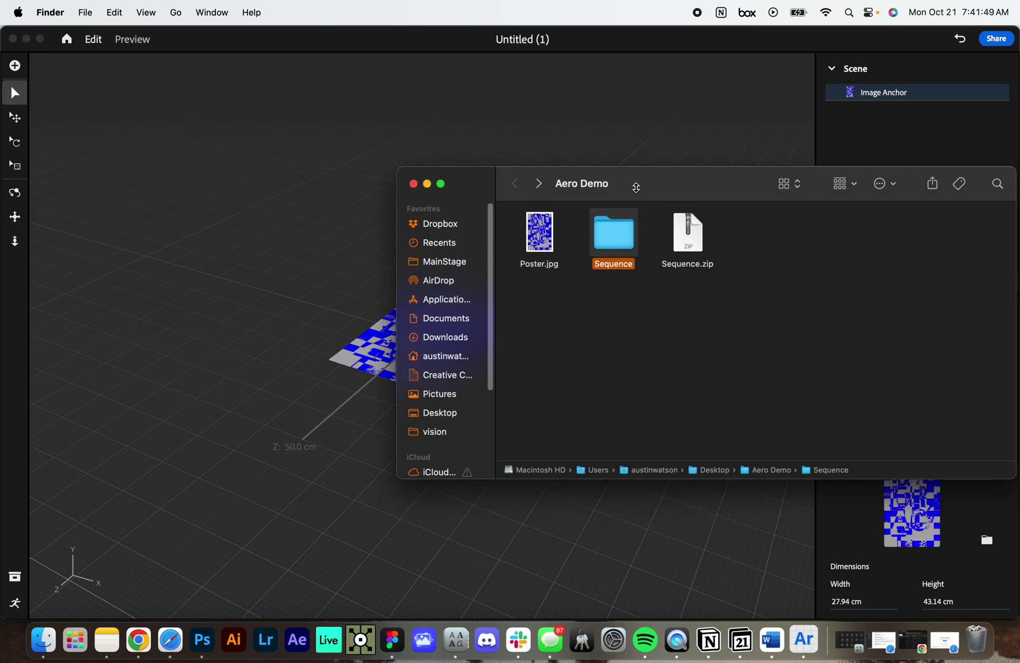
double_click(623, 235)
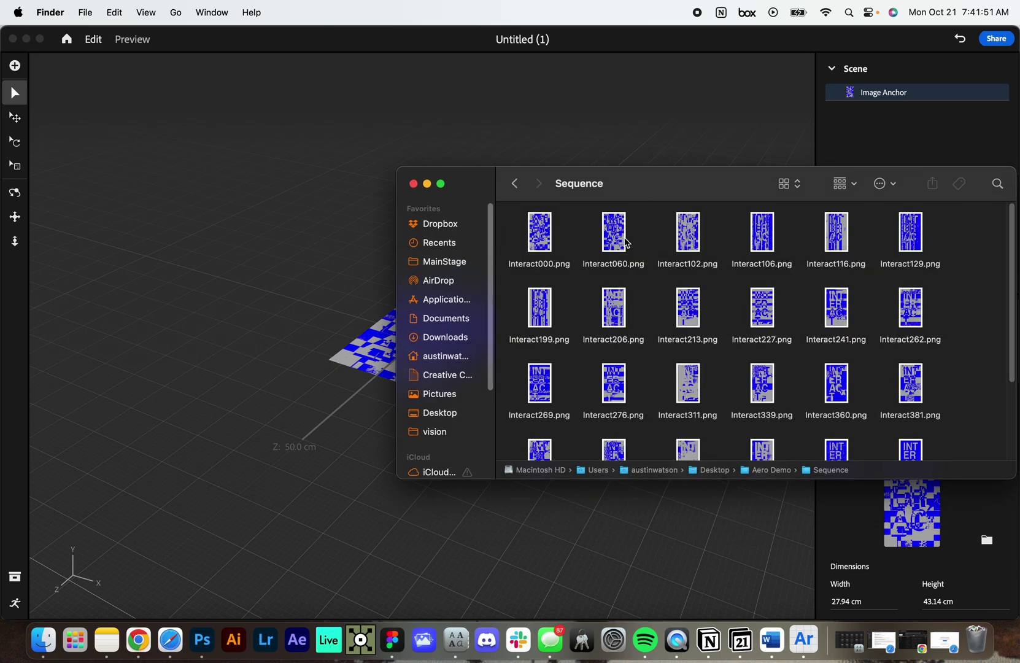
scroll(657, 310, "down", 3)
scroll(657, 307, "up", 3)
left_click_drag(645, 198, 617, 202)
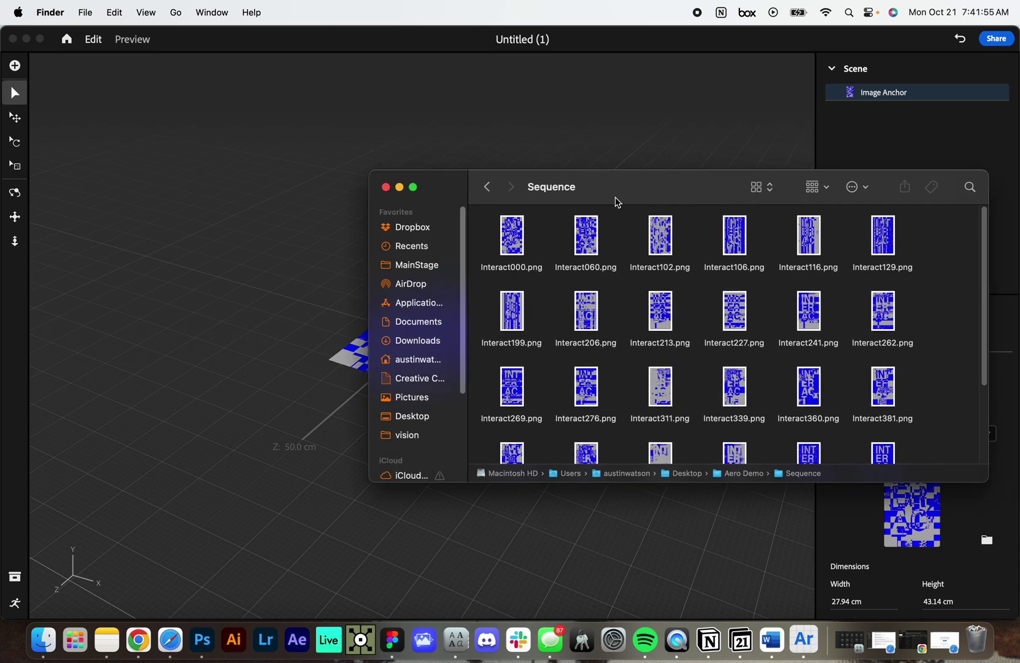
left_click_drag(616, 202, 603, 153)
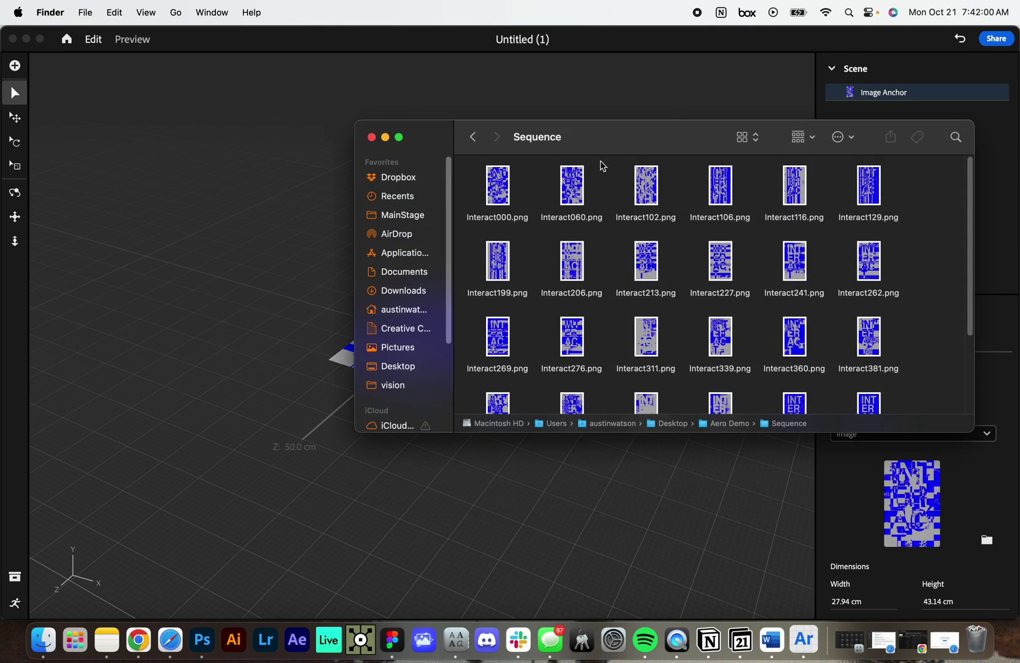
Quick Look the frames Interact000, 060, 102, 106, 116, 129 and 206.
left_click(500, 190)
key("space")
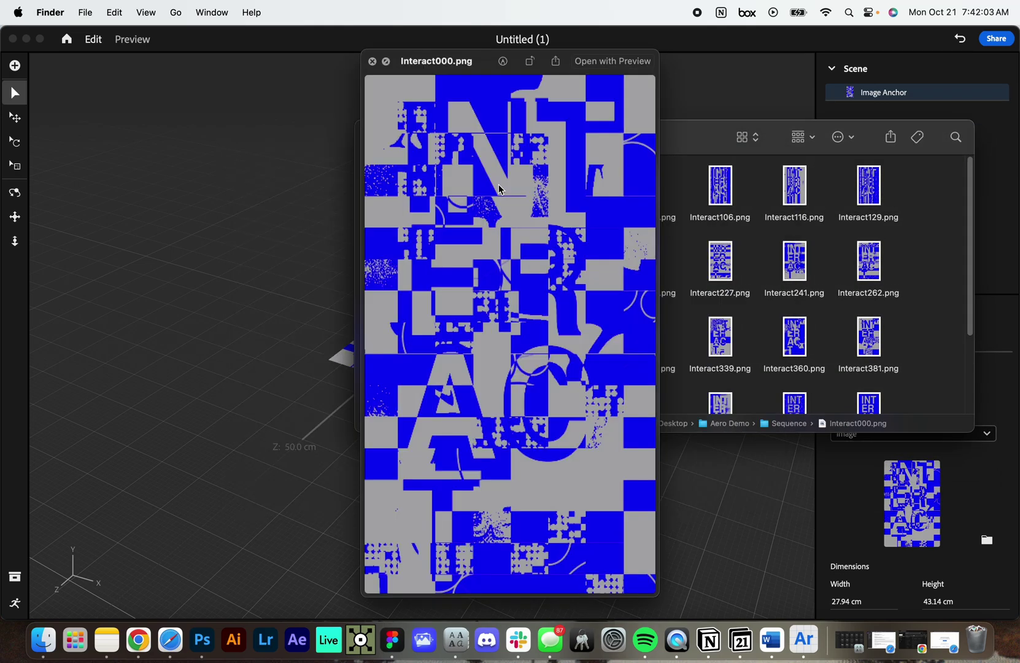
key("space")
left_click(566, 186)
key("space")
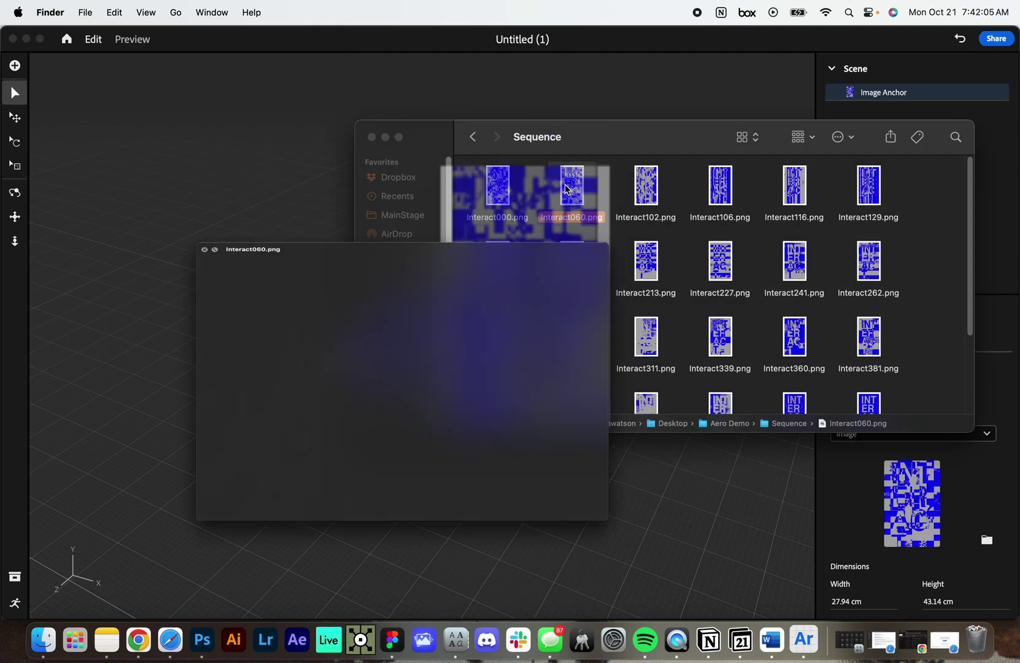
key("space")
left_click(633, 187)
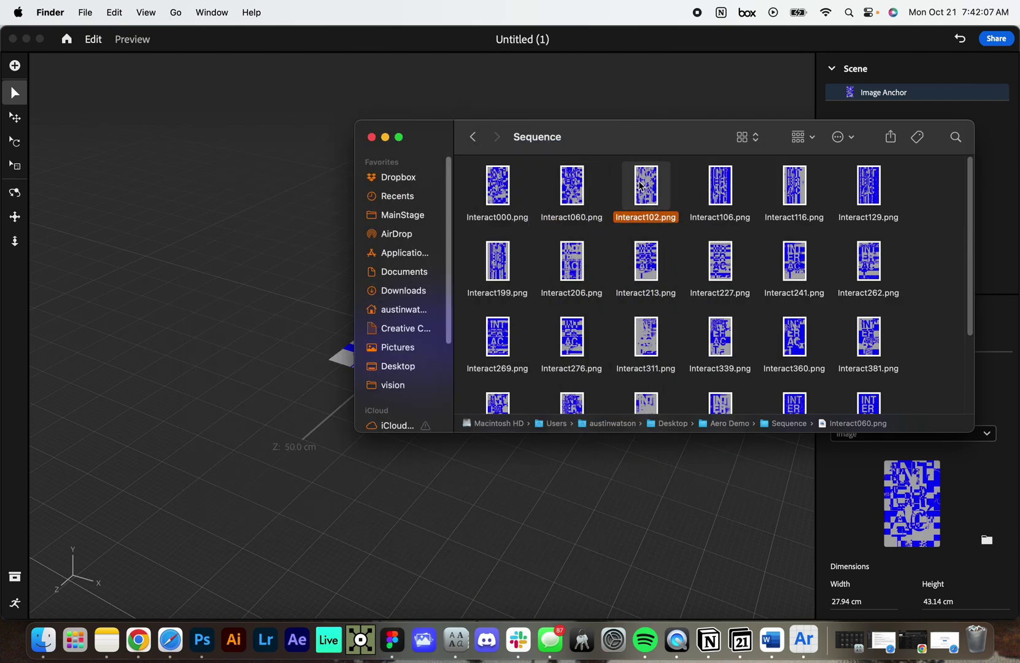
key("space")
key("space")
left_click(724, 187)
key("space")
key("space")
left_click(789, 187)
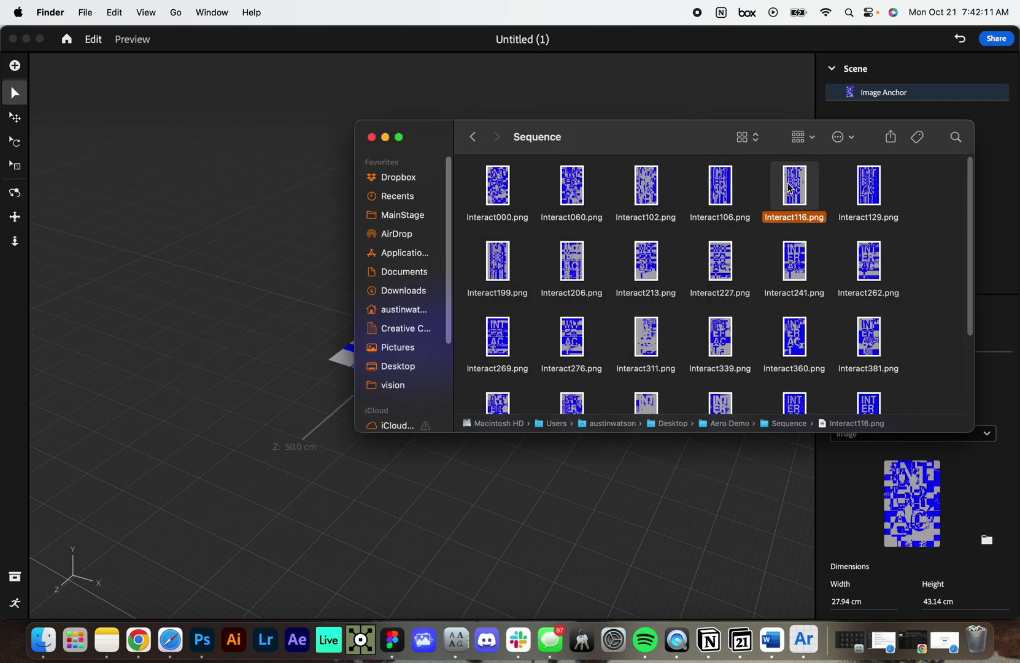
key("space")
key("space")
left_click(862, 186)
key("space")
key("space")
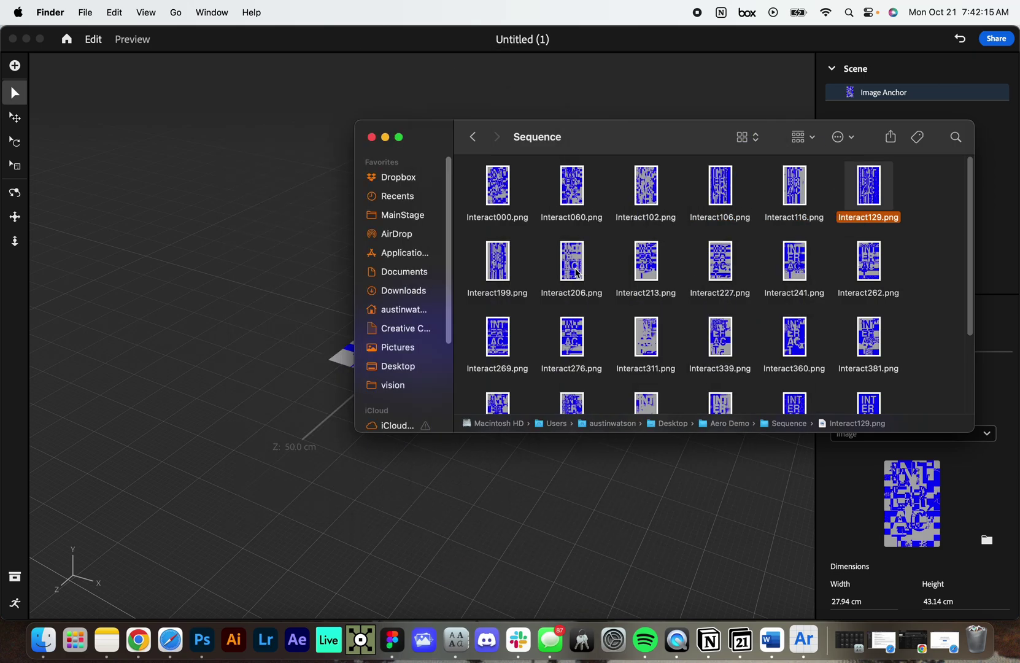
left_click(569, 265)
key("space")
key("space")
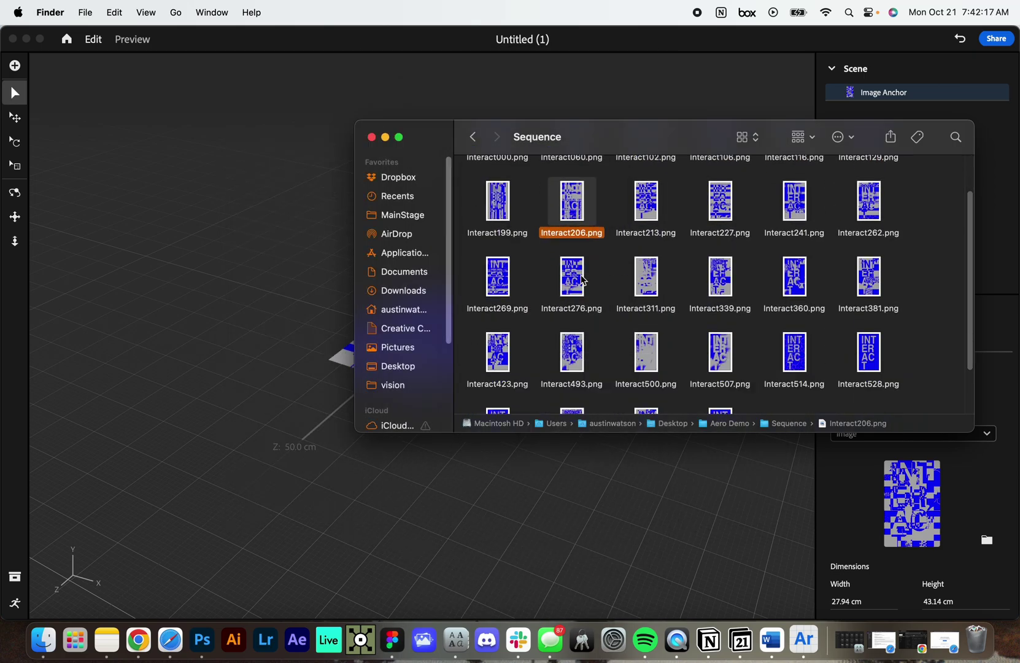
Return to the Aero Demo folder and check the Sequence folder and Sequence.zip.
scroll(581, 279, "down", 3)
scroll(582, 279, "up", 3)
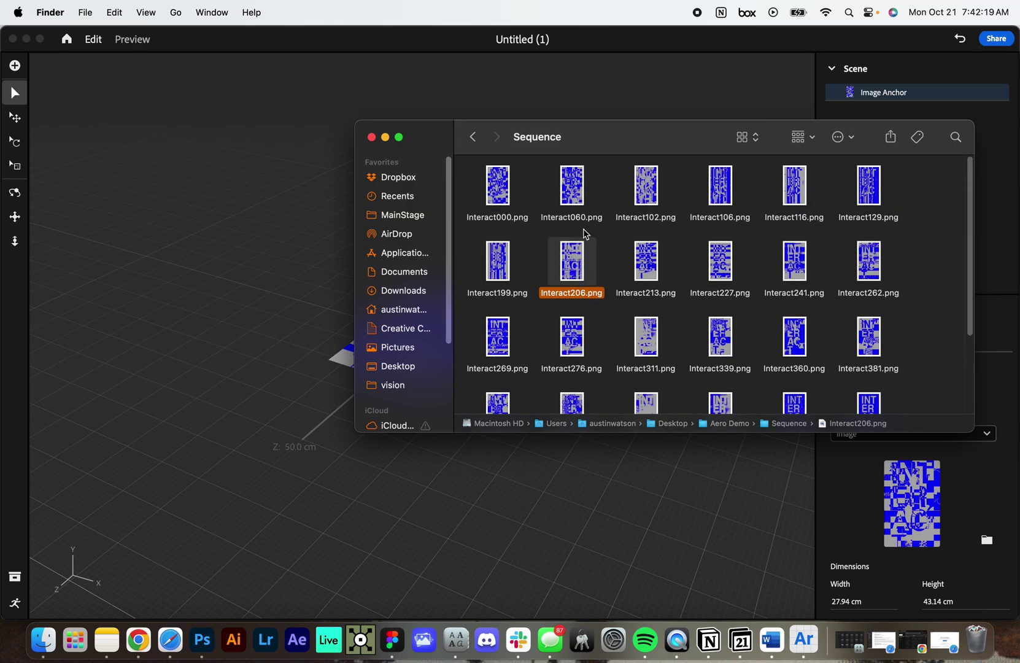
left_click(471, 141)
left_click(584, 187)
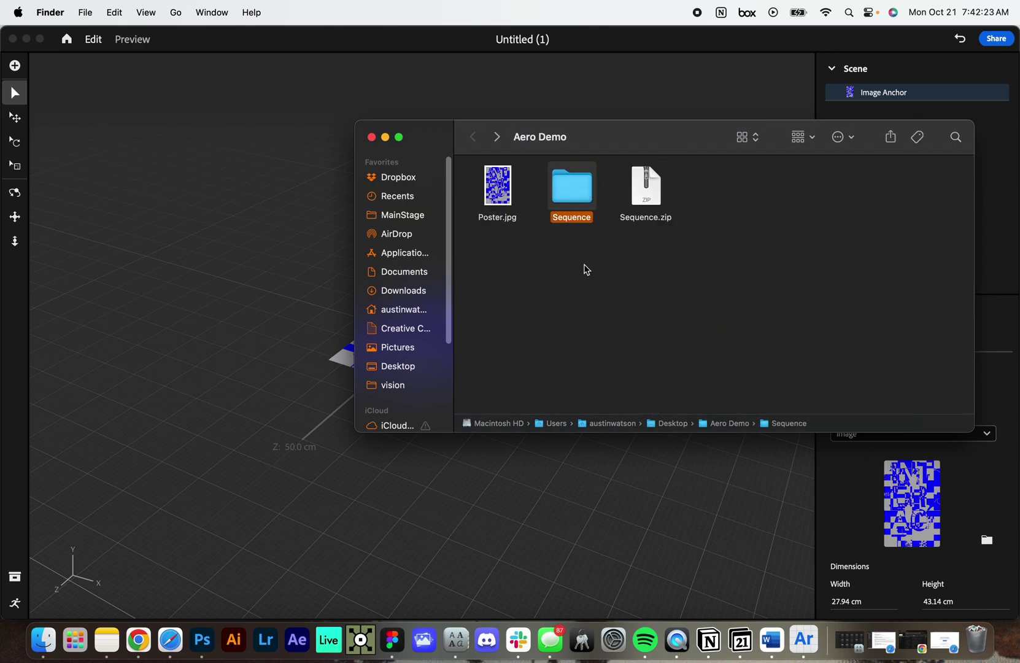
left_click(637, 204)
left_click(526, 274)
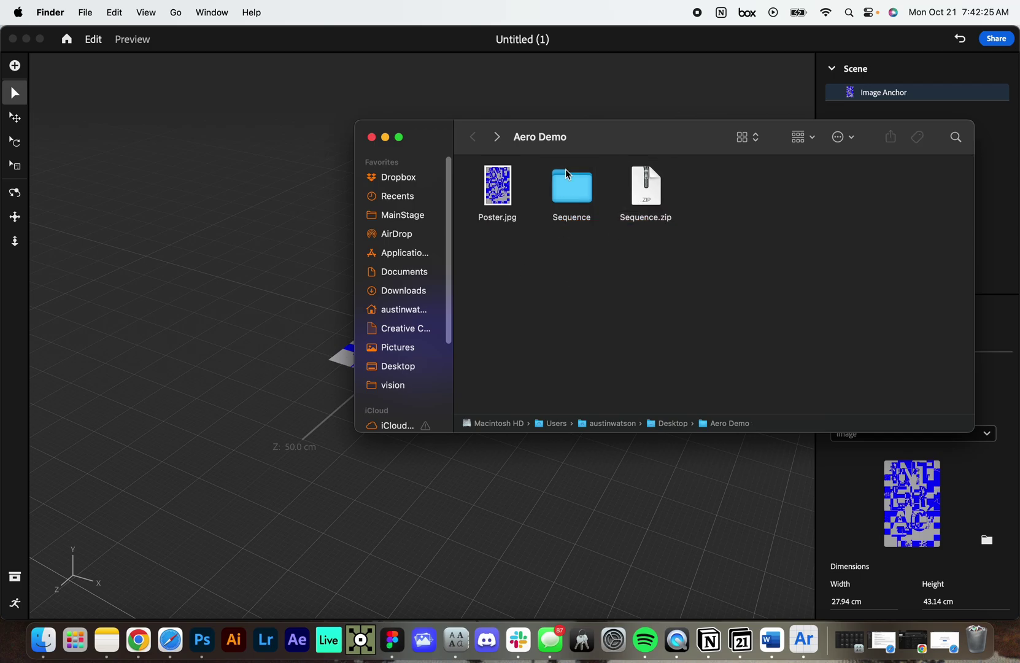
right_click(568, 183)
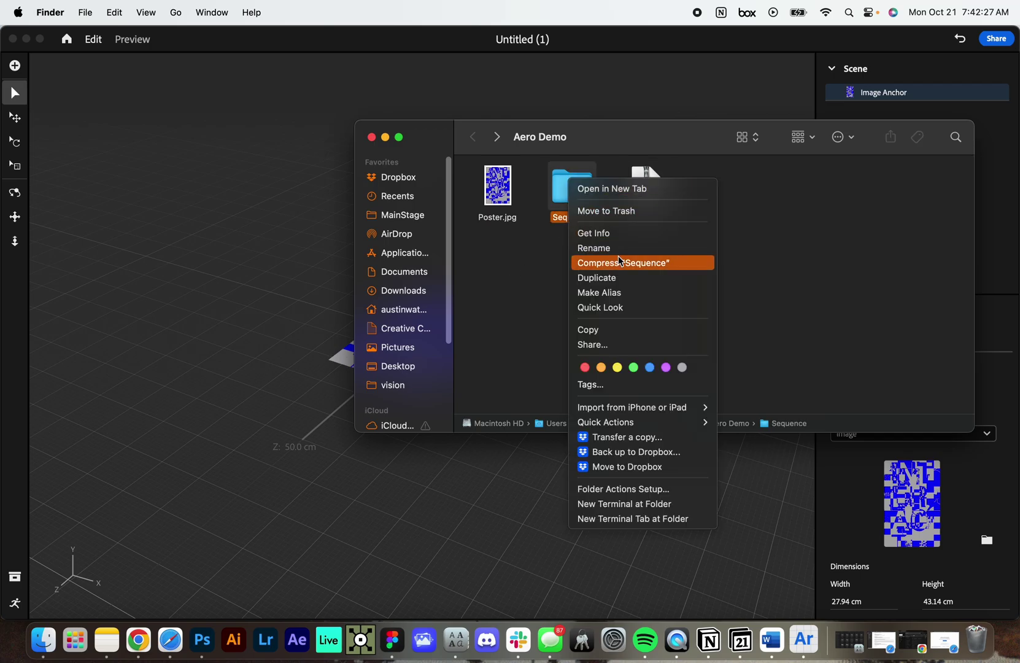
left_click(758, 257)
left_click(661, 195)
left_click_drag(669, 144, 444, 188)
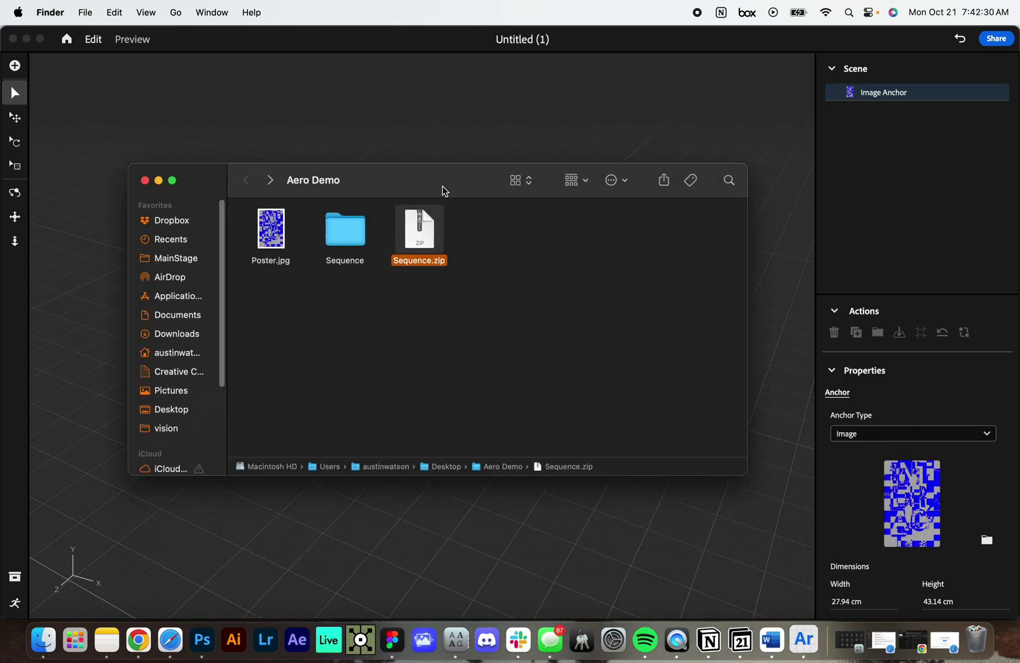
left_click(360, 228)
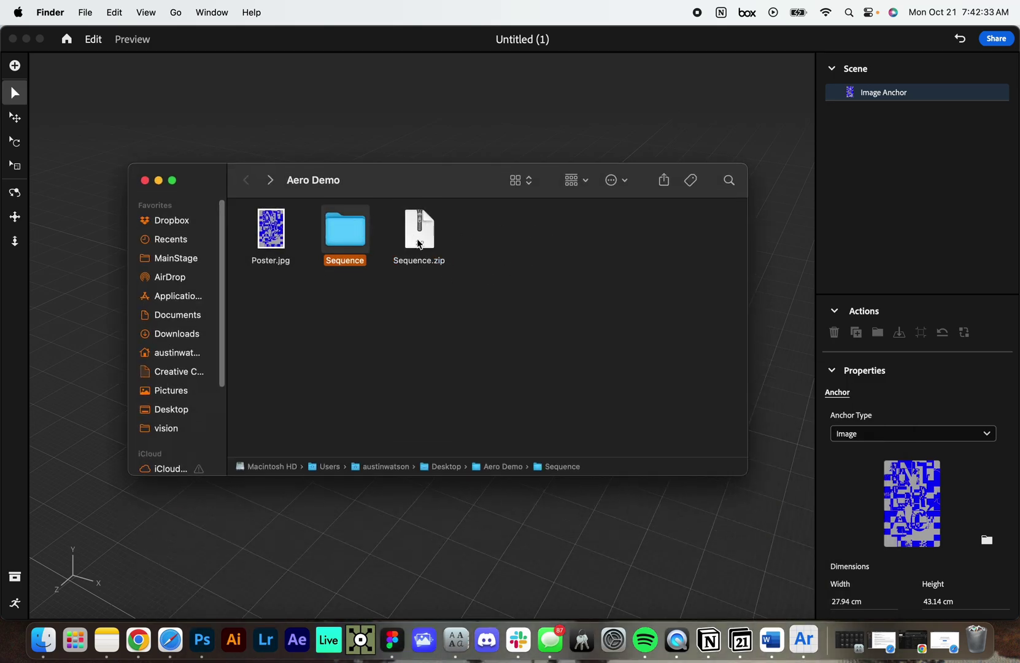
left_click_drag(461, 193, 482, 252)
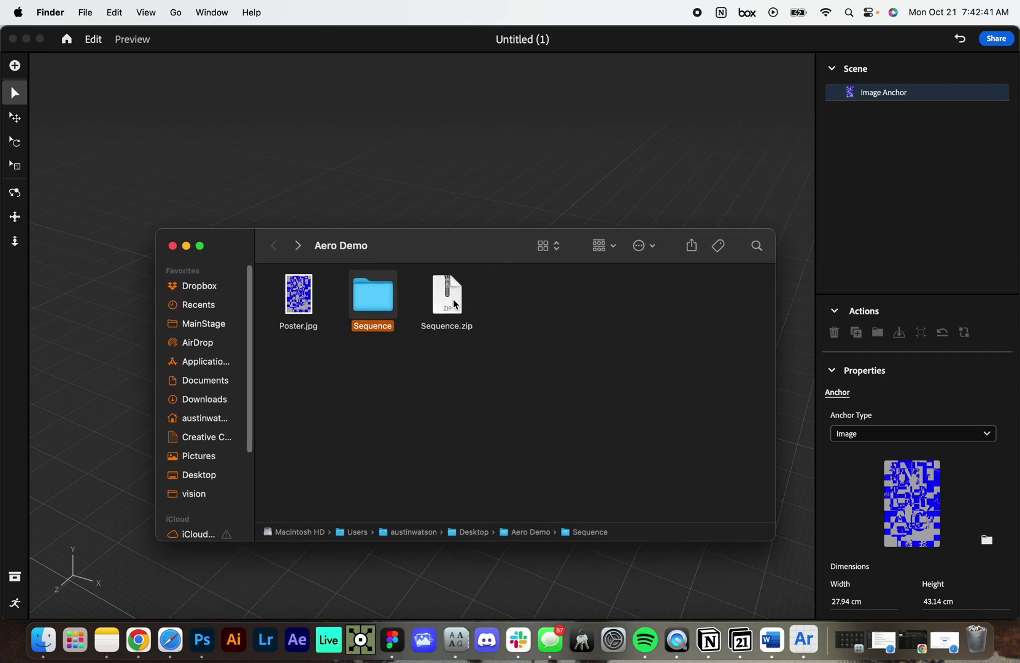
left_click(455, 303)
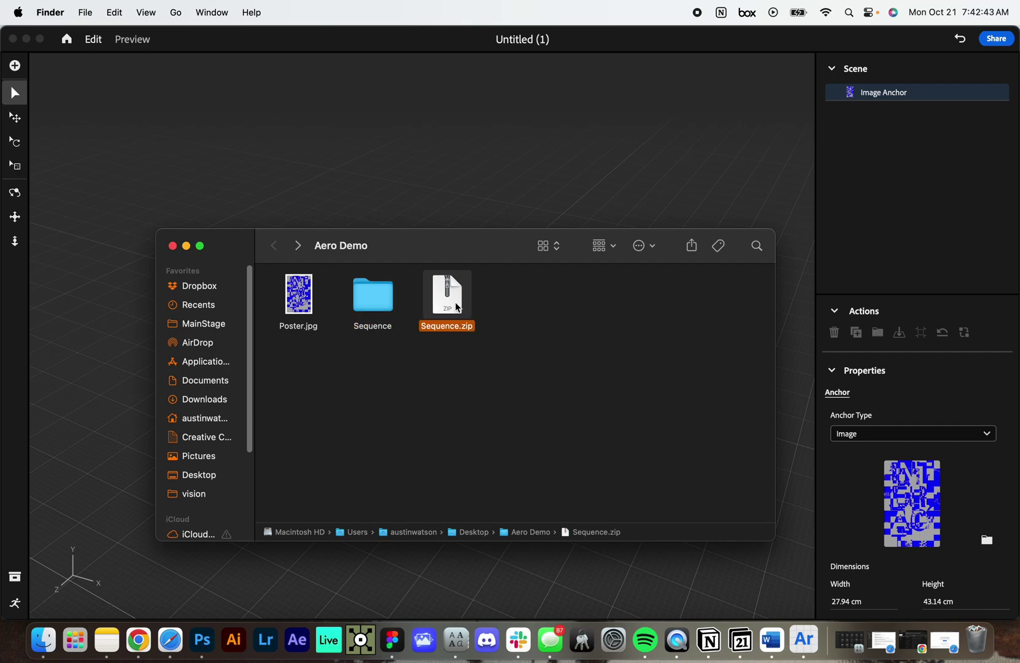
Drag Sequence.zip into Aero to create a 20.32 × 36.09 cm Sequence image on the anchor.
left_click_drag(456, 306, 450, 166)
left_click(774, 583)
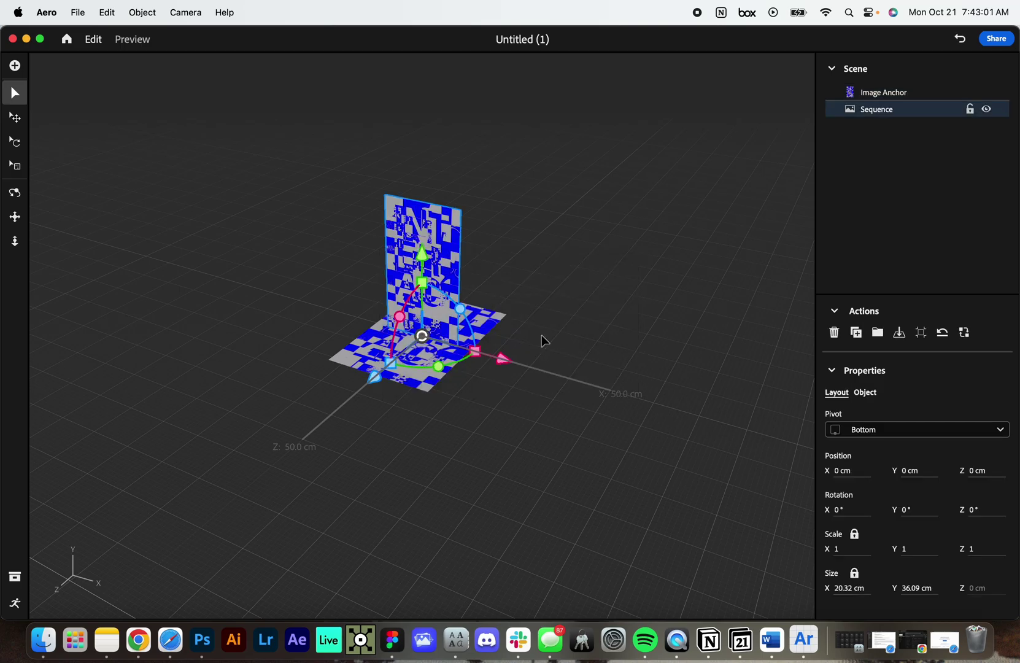
left_click(554, 288)
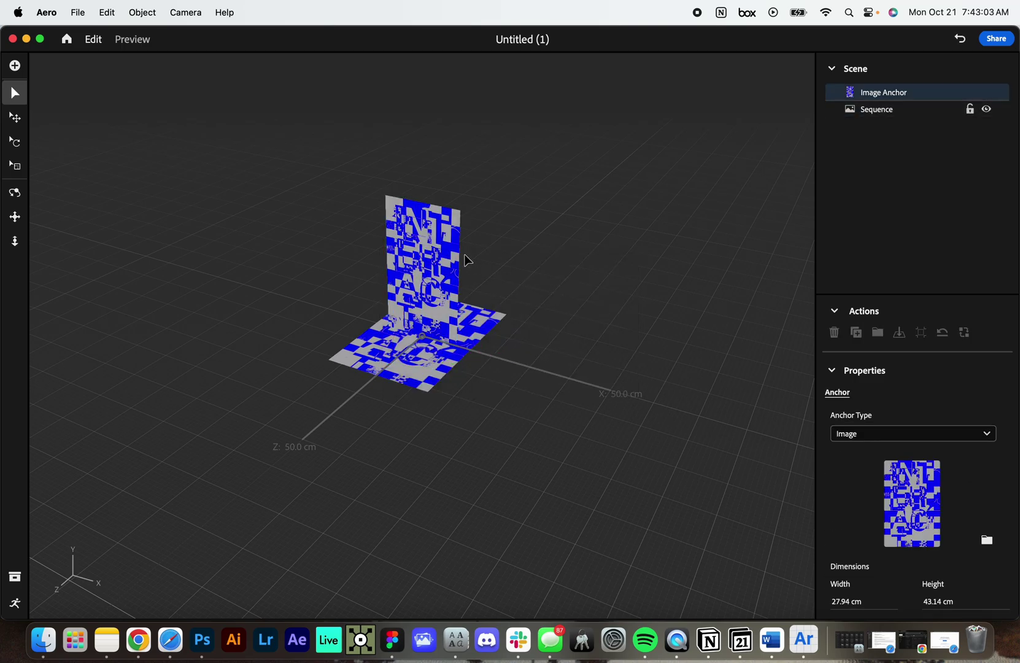
left_click(419, 265)
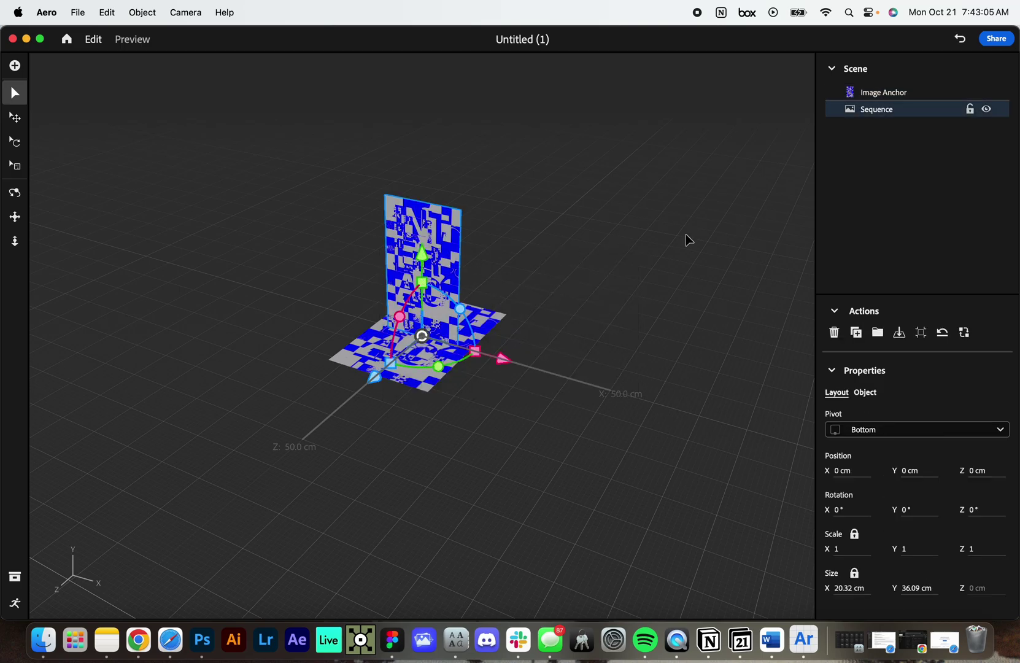
left_click(687, 235)
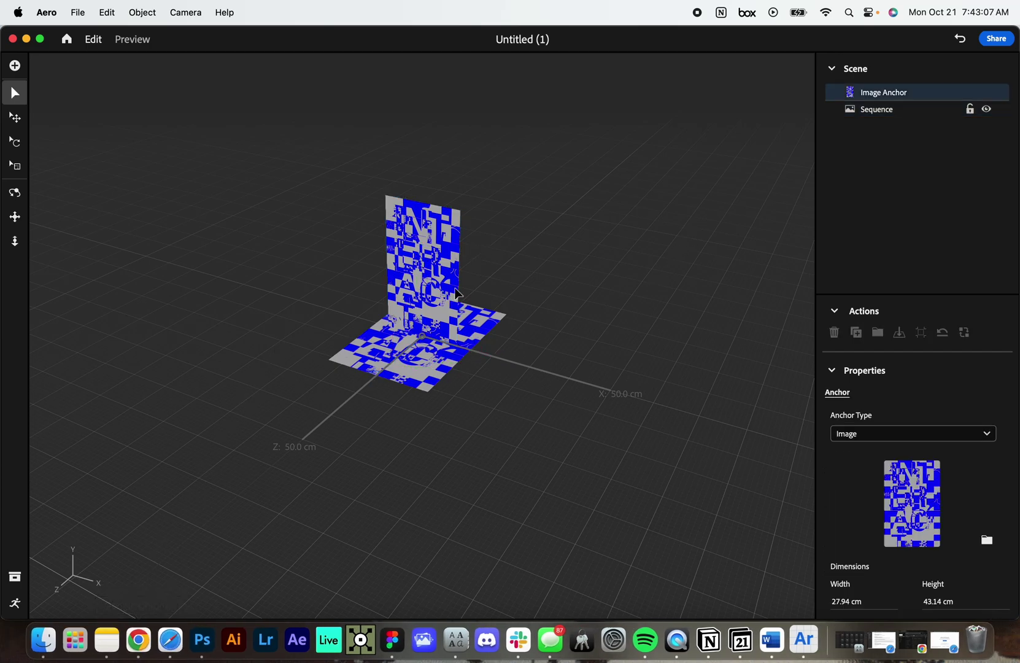
left_click(419, 260)
Open Behavior Builder for the Image Anchor and list the Start, Tap, Proximity Enter and Proximity Exit triggers.
left_click(22, 605)
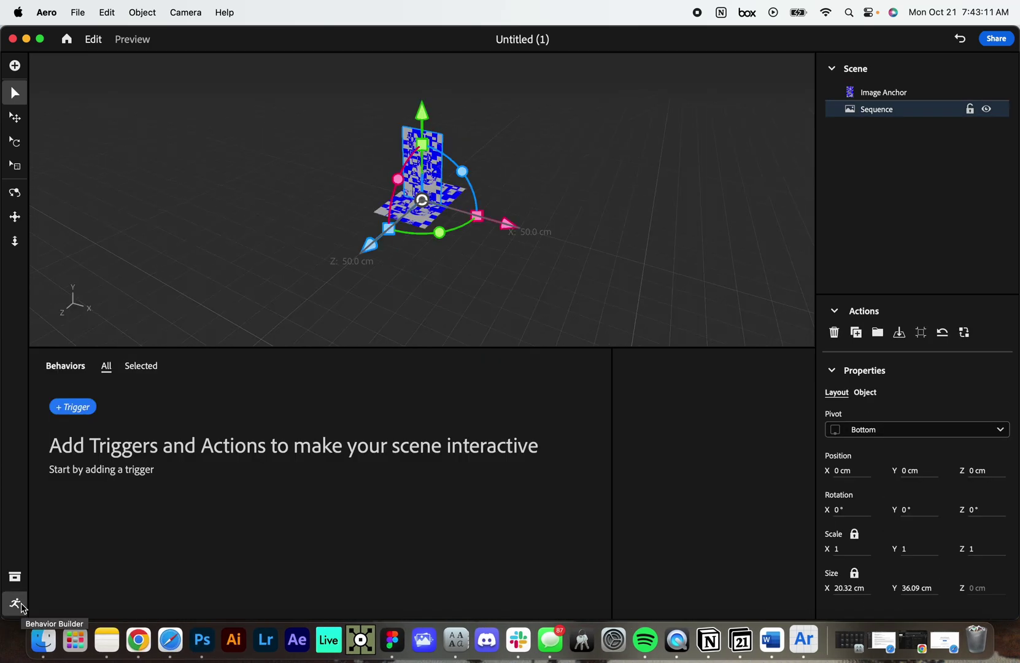
left_click(591, 196)
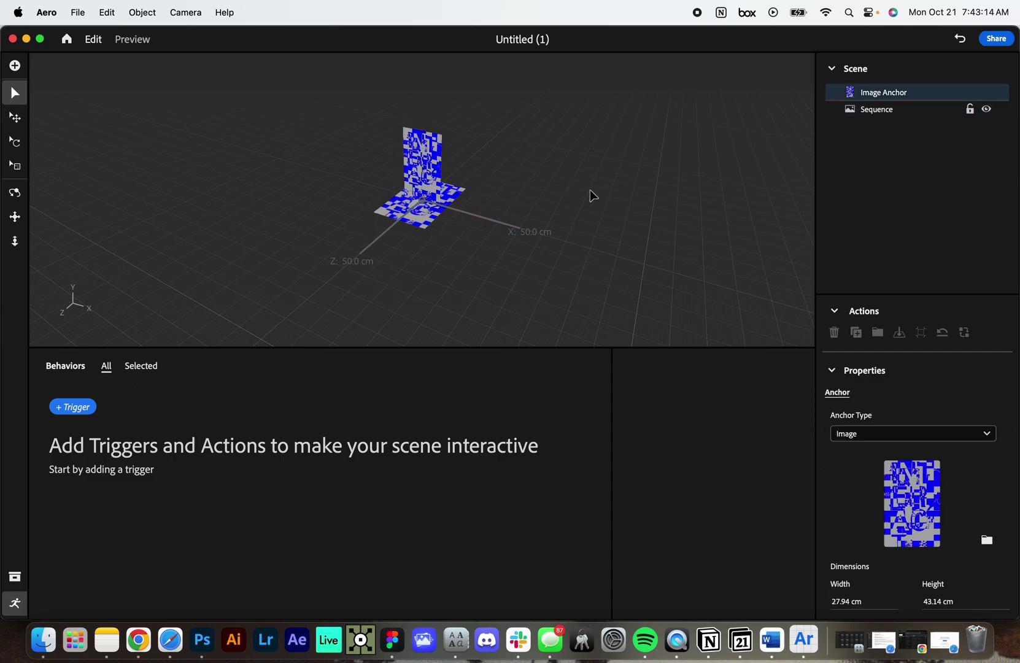
left_click(418, 147)
scroll(414, 156, "up", 3)
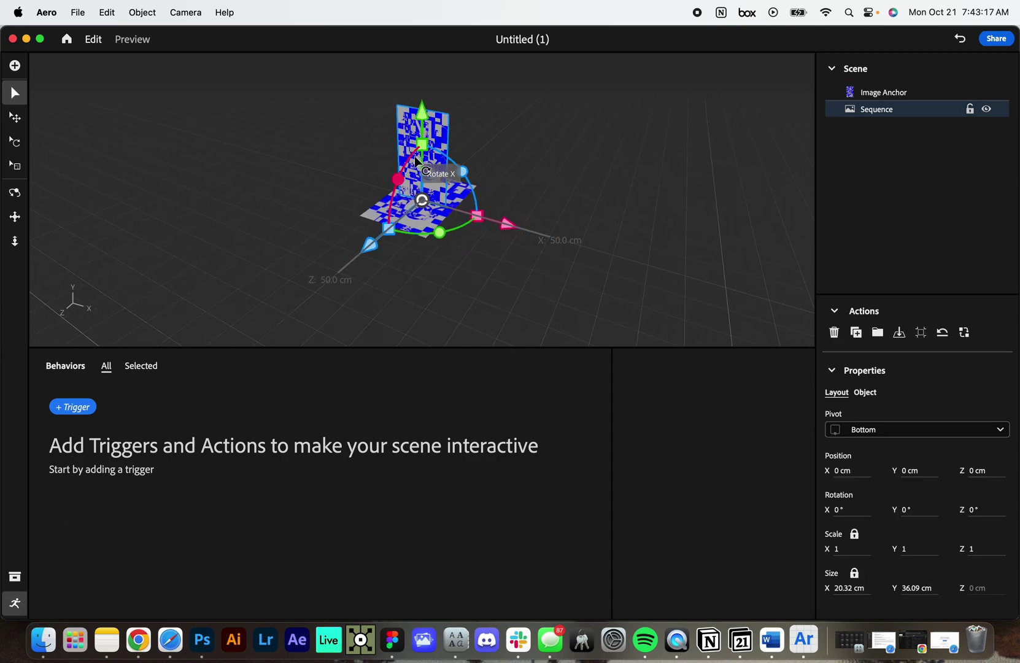
scroll(415, 178, "up", 2)
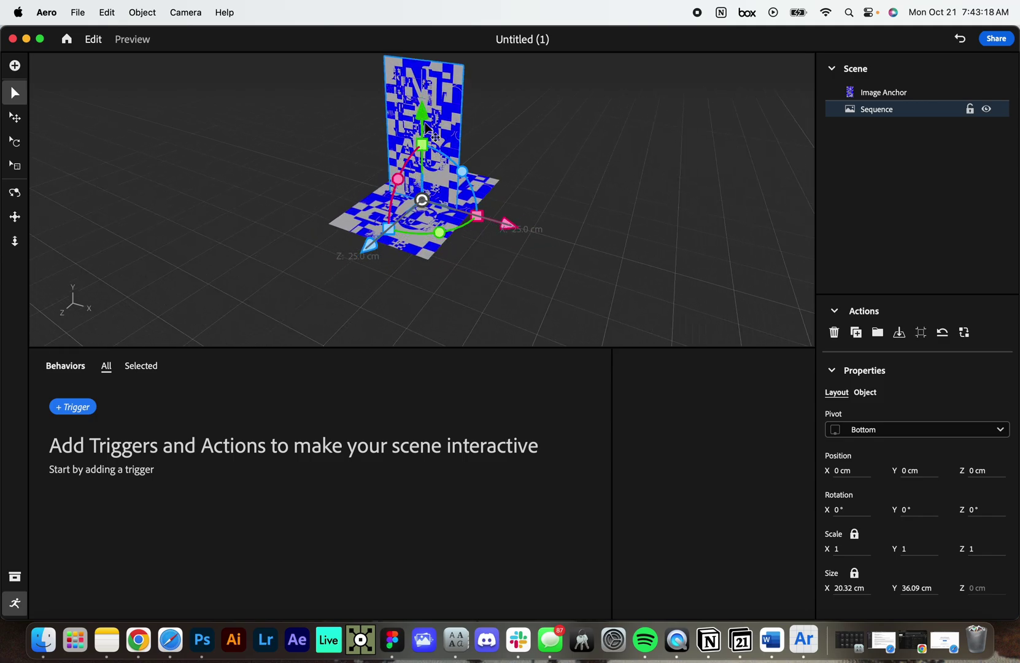
left_click(504, 118)
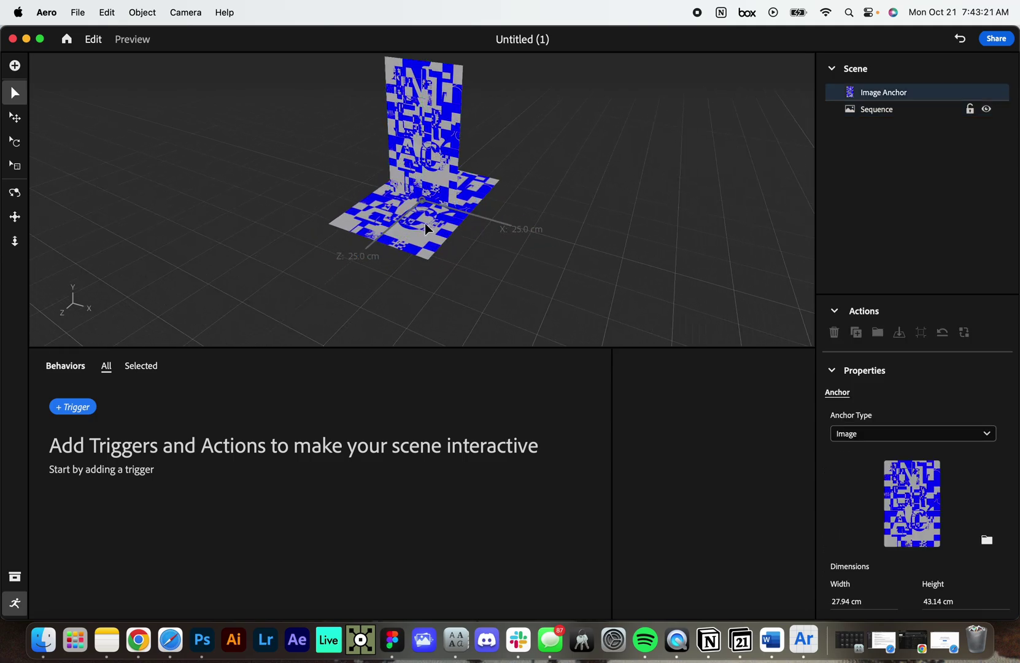
key("ctrl+Up")
left_click(423, 186)
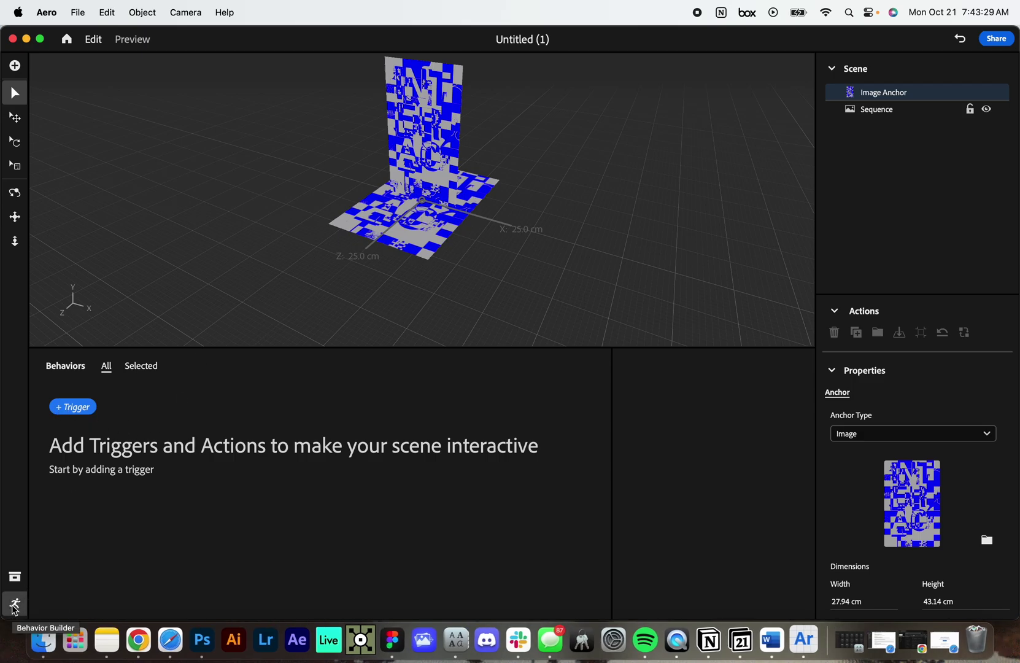
left_click(73, 408)
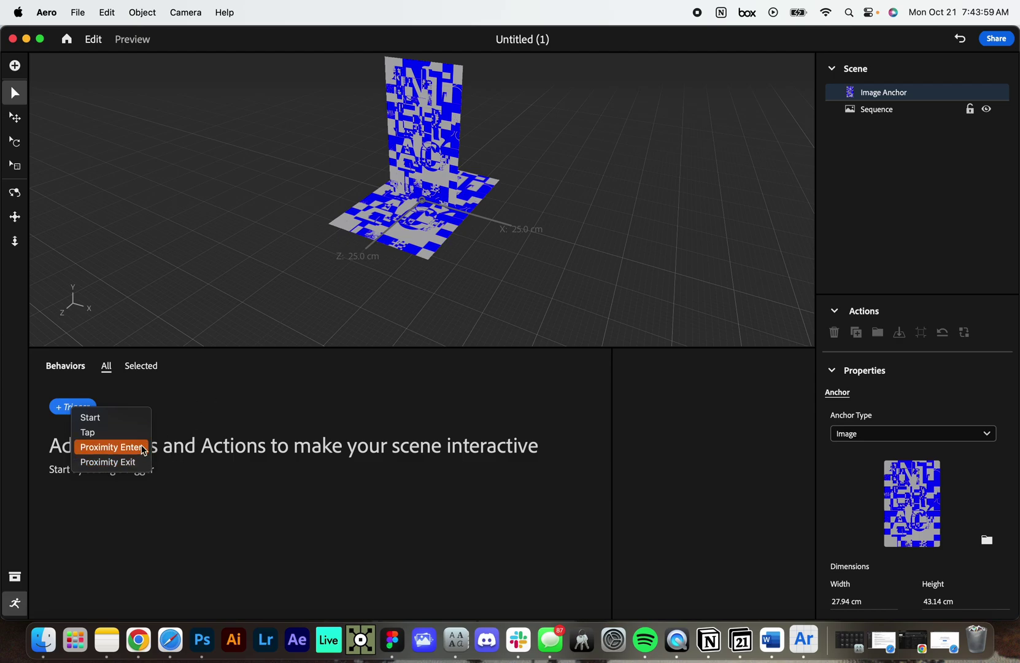
Add a Scene Start trigger with a Play images action on Sequence, and preview it.
left_click(111, 419)
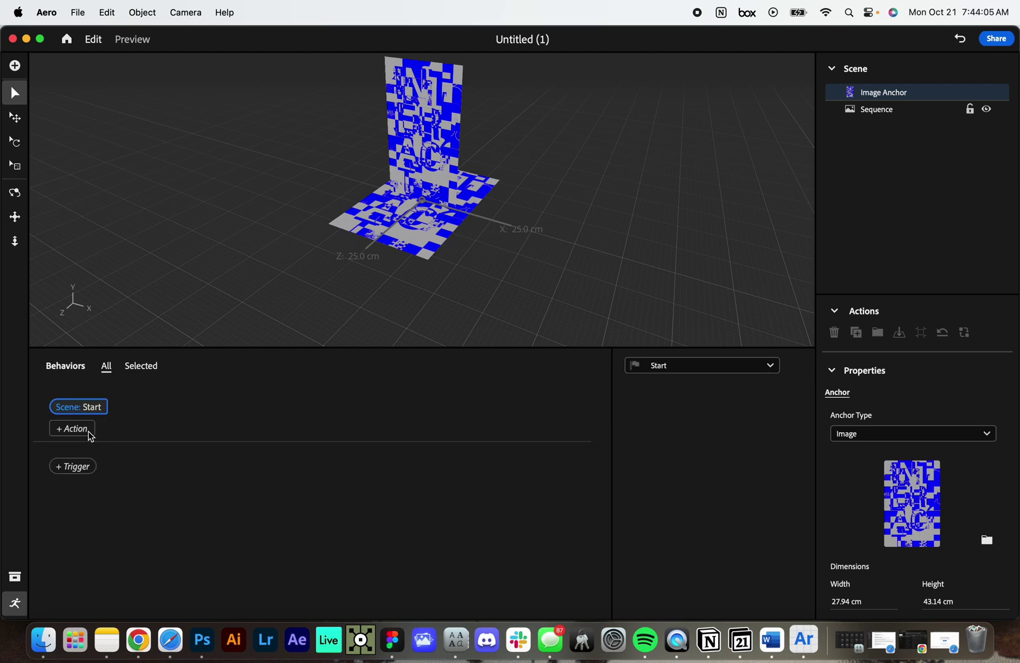
left_click(73, 429)
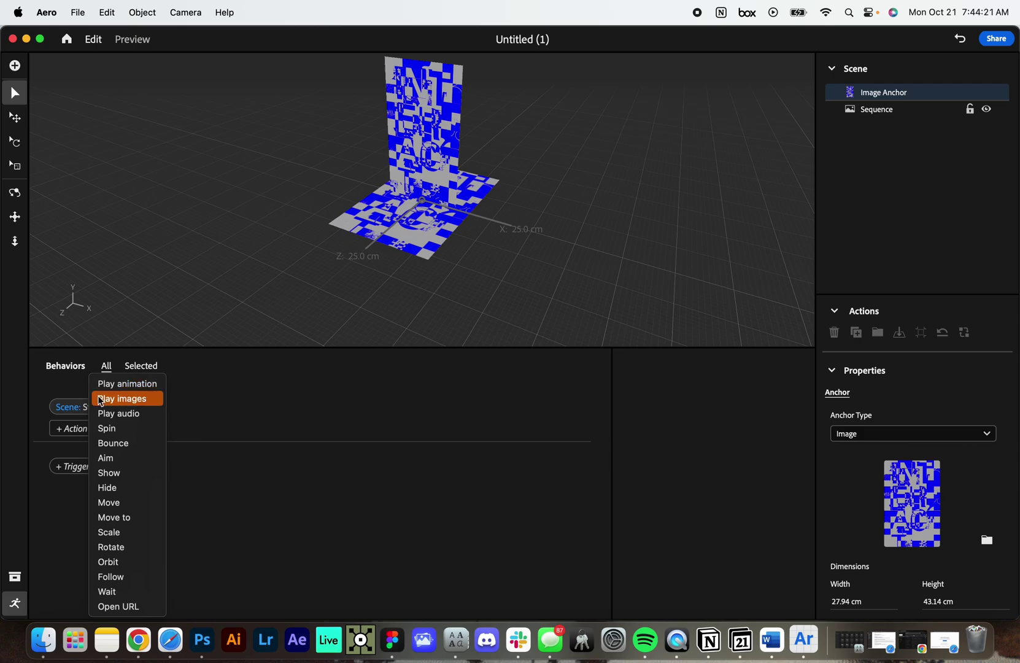
left_click(123, 397)
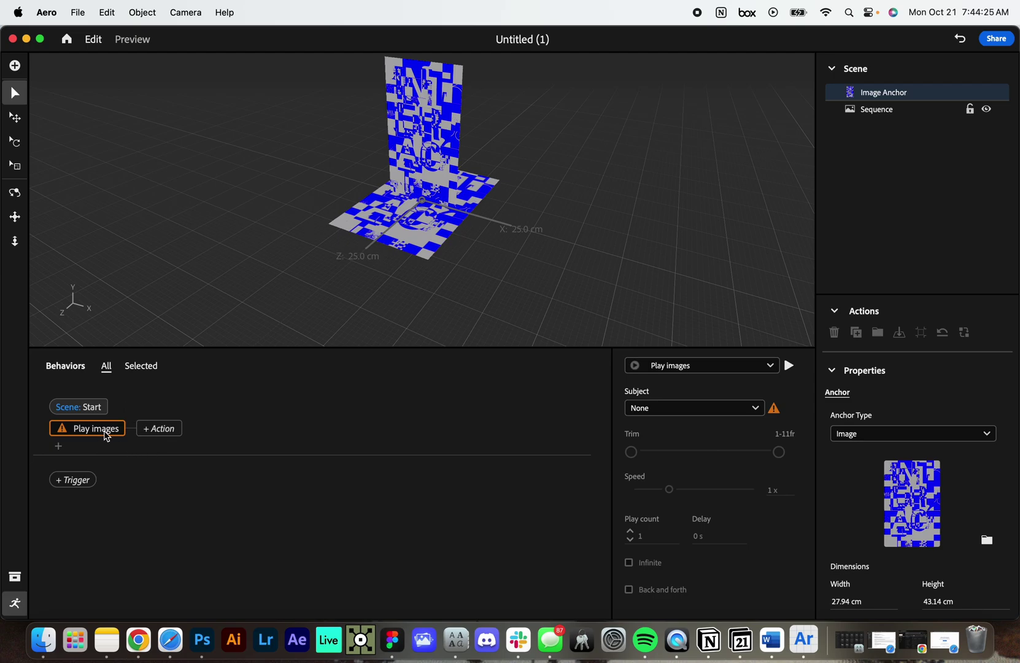
left_click(790, 366)
mouse_move(776, 415)
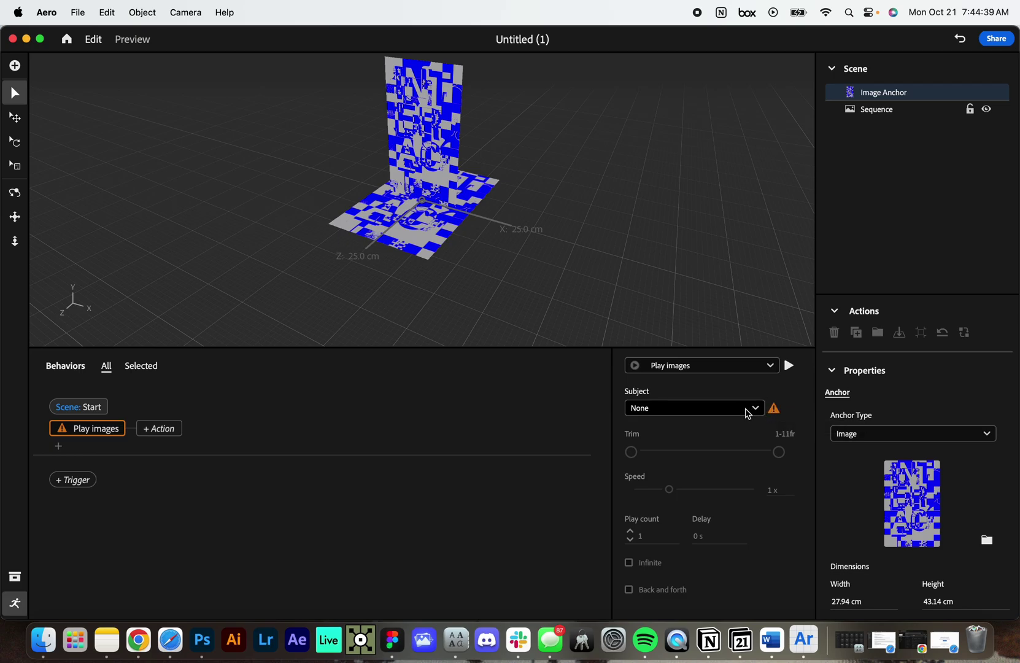
left_click(747, 414)
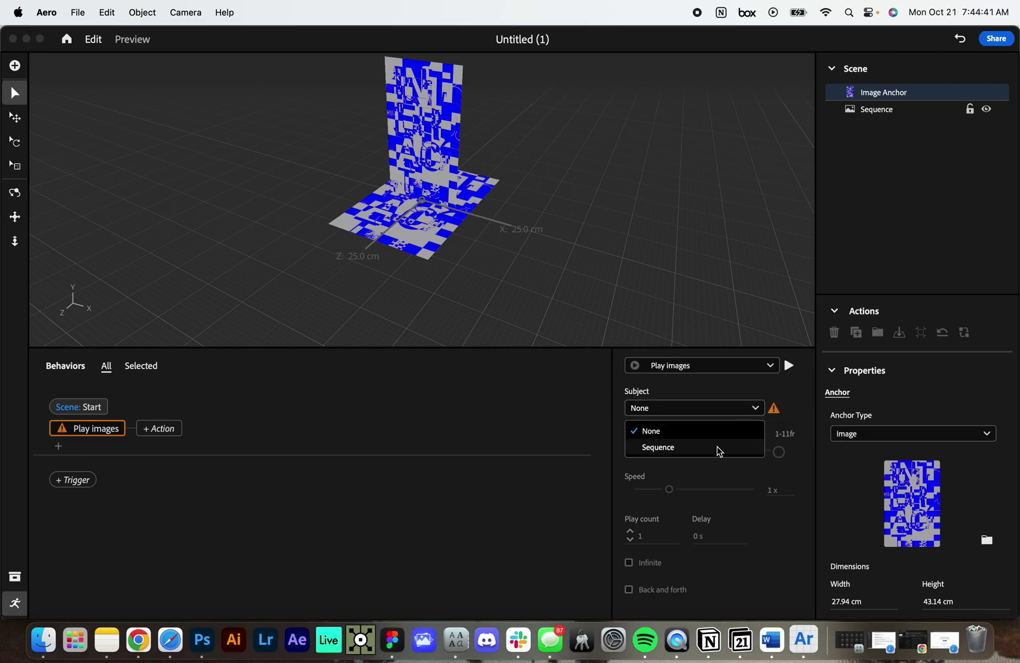
left_click(719, 448)
left_click(789, 366)
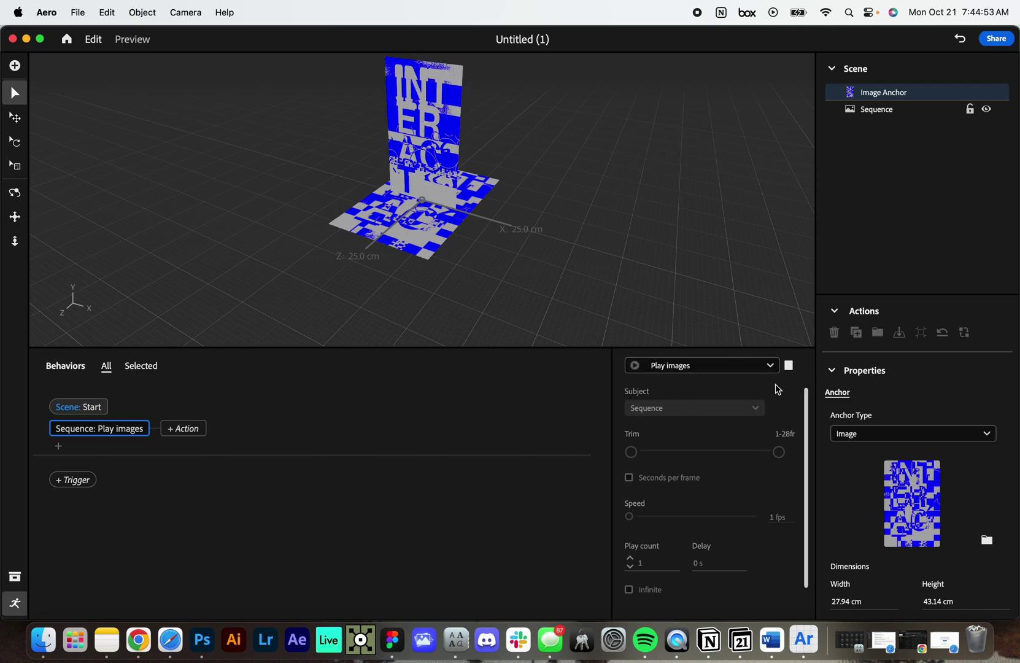
left_click(788, 366)
Set the Play images speed to 16 fps, keeping the unit in fps.
scroll(727, 553, "down", 2)
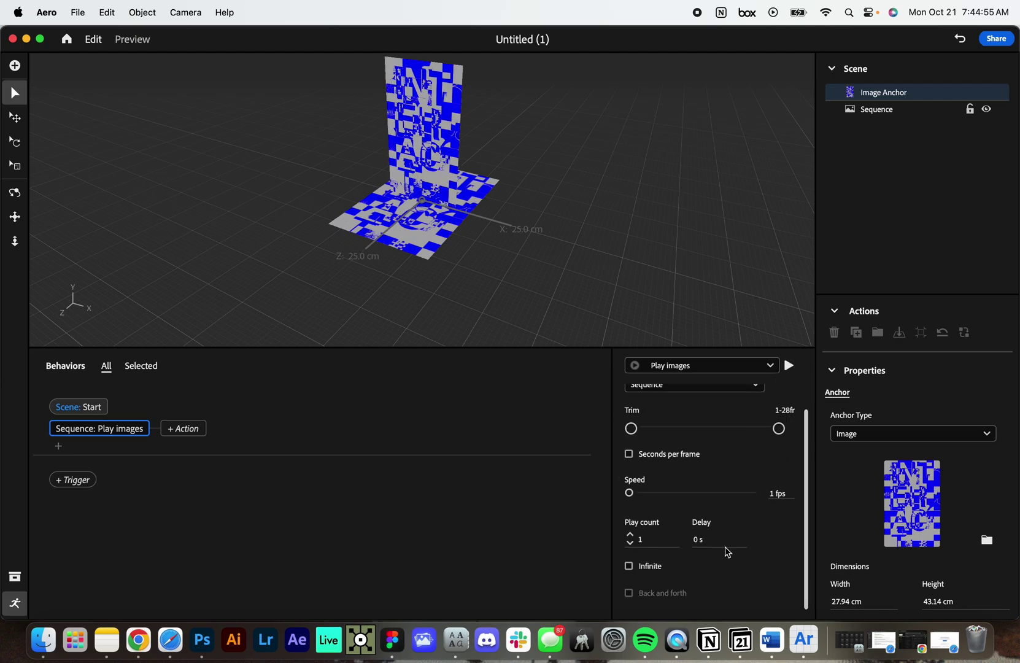
scroll(682, 457, "up", 2)
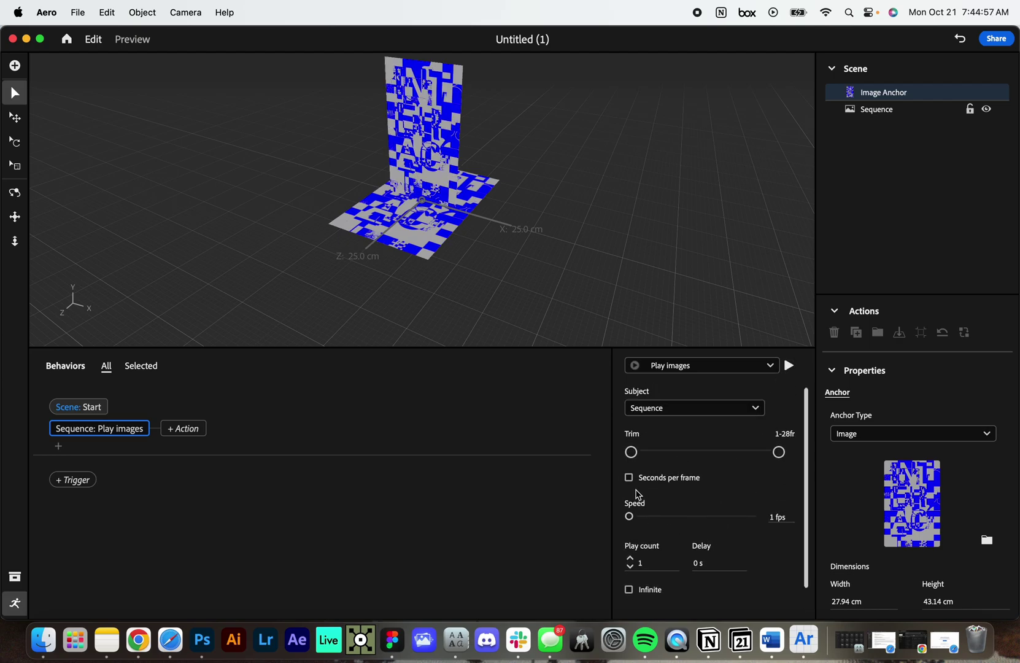
left_click(632, 478)
left_click(632, 479)
left_click_drag(633, 517, 696, 519)
left_click(789, 366)
Turn on Infinite looping, set a 0.5 s delay, and preview the playback.
left_click(629, 590)
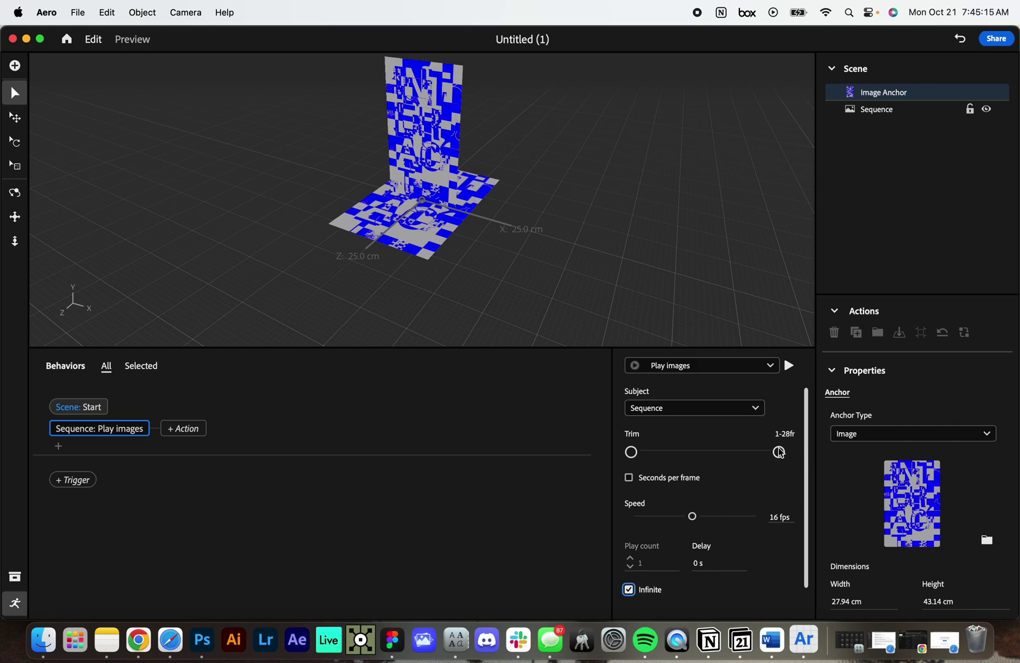
left_click(698, 563)
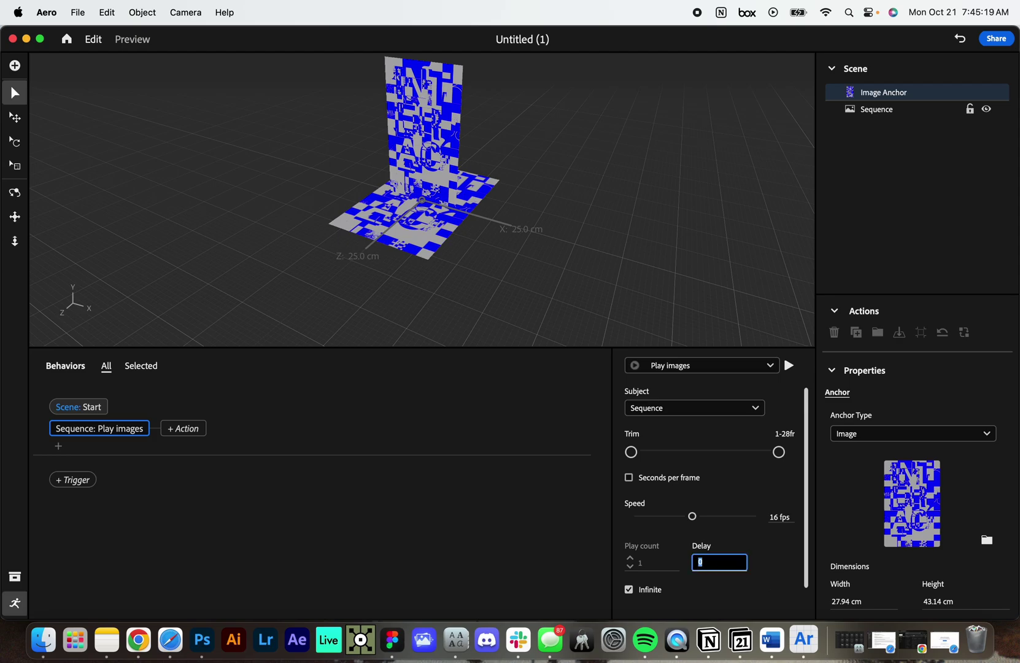
type(".5")
key("Return")
left_click(790, 366)
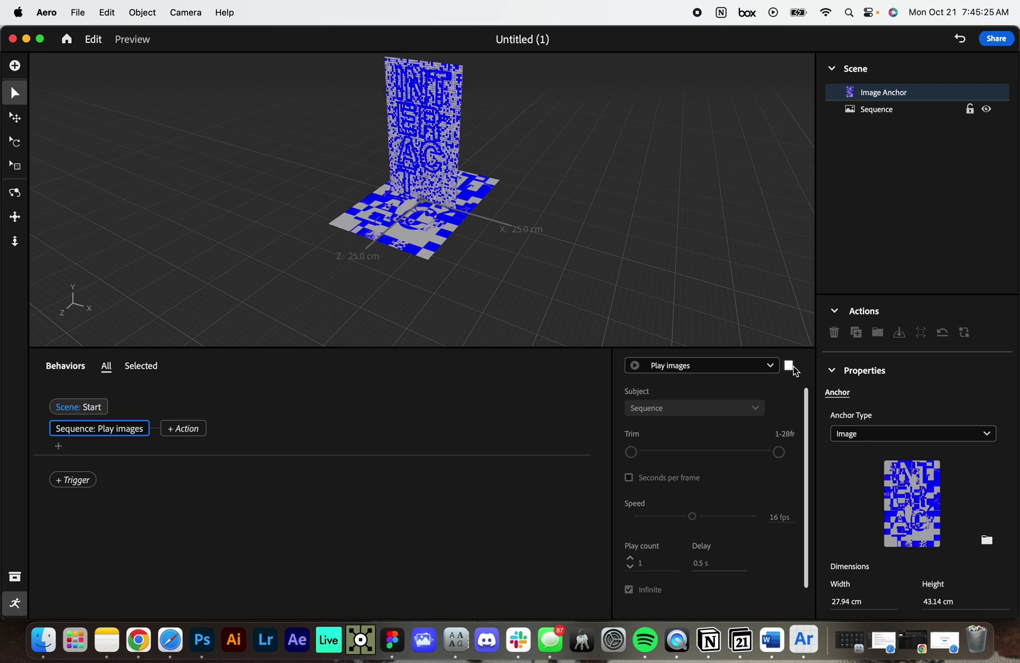
left_click(790, 366)
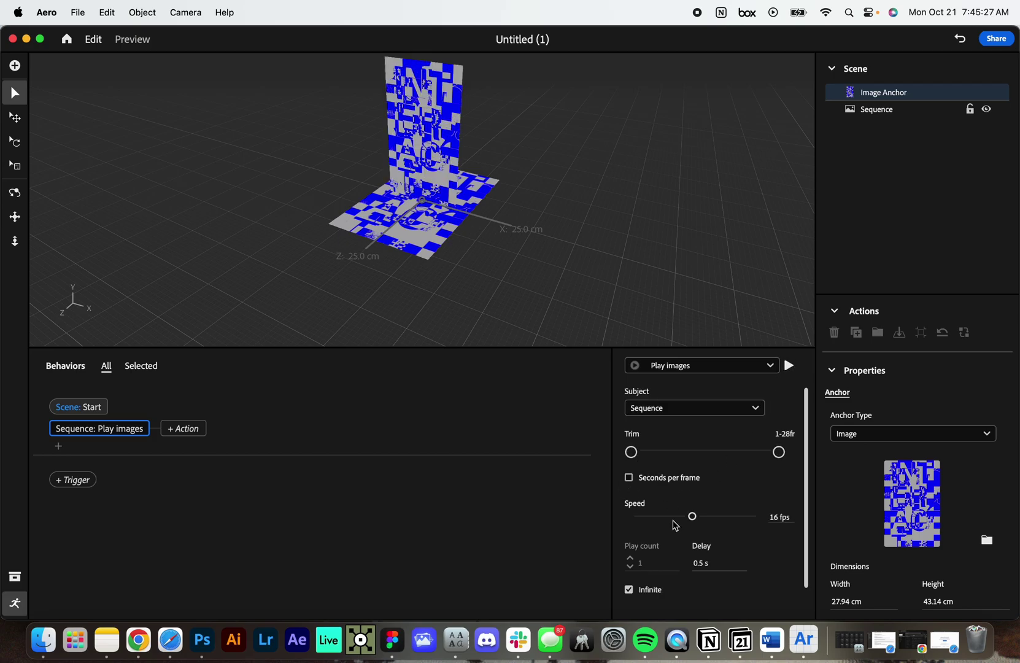
left_click(790, 365)
Select the Sequence plane, then the Image Anchor, in the viewport.
scroll(457, 139, "up", 2)
scroll(457, 139, "down", 2)
left_click(434, 148)
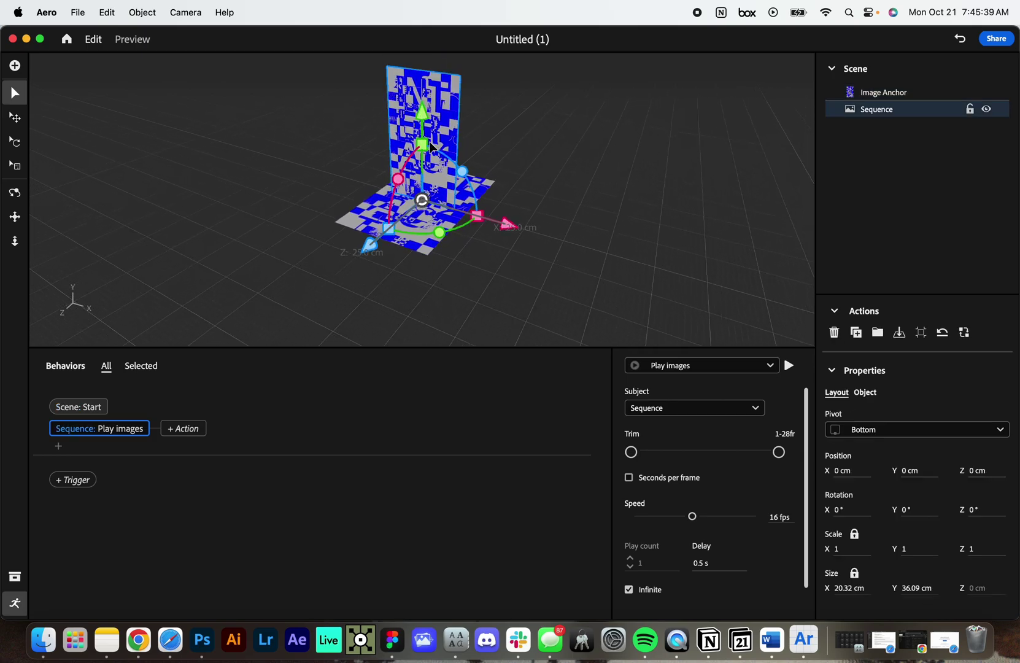
left_click(548, 118)
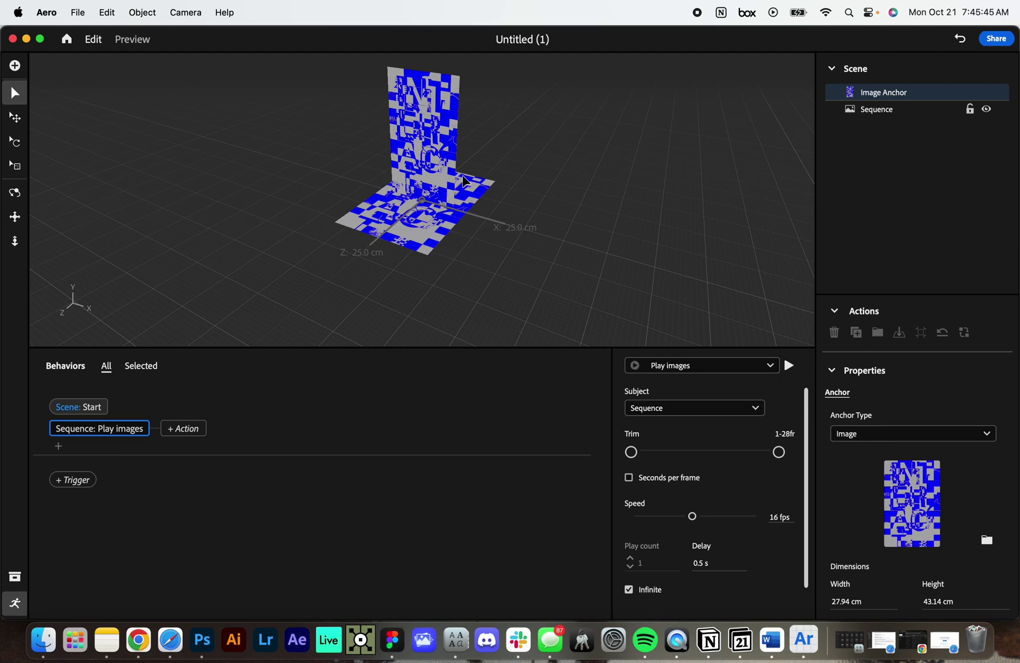
scroll(439, 199, "up", 10)
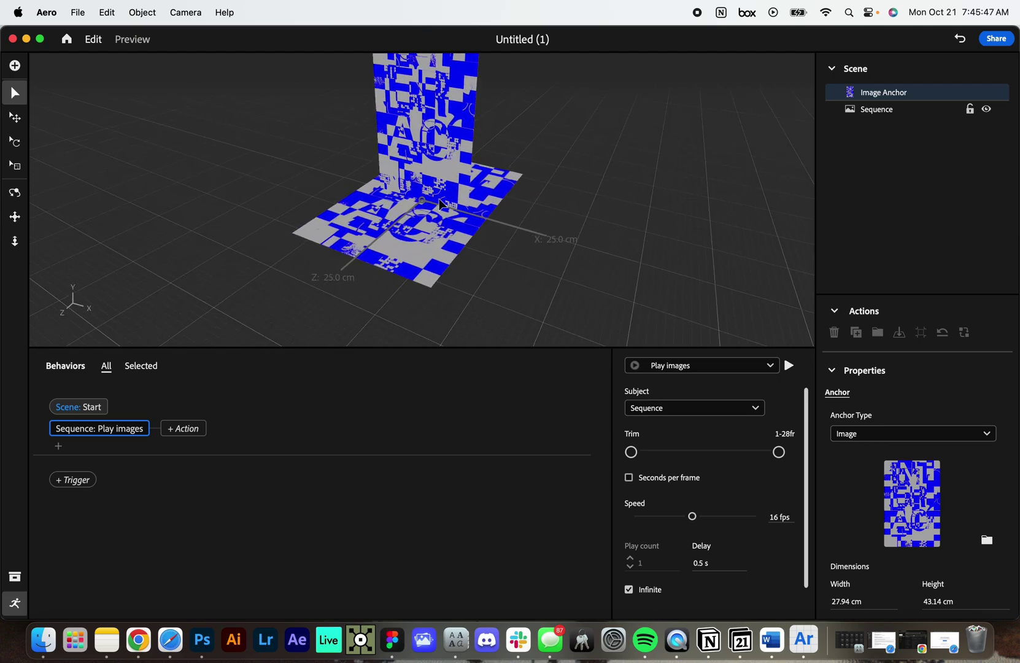
scroll(429, 263, "down", 10)
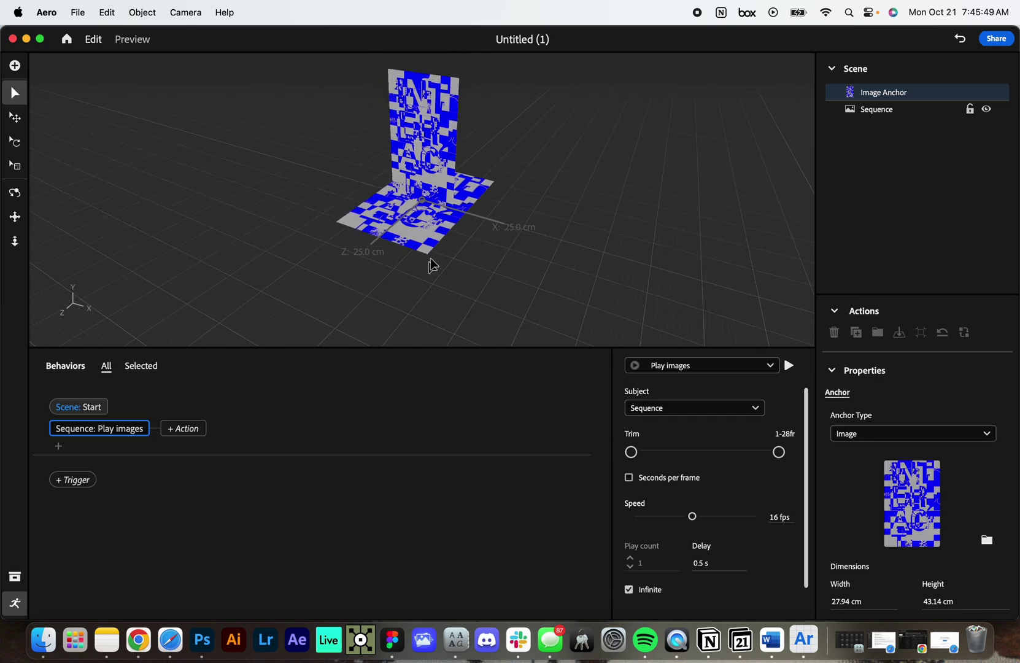
Rotate the Sequence plane to 270° on X so it lies flat over the poster.
left_click(445, 145)
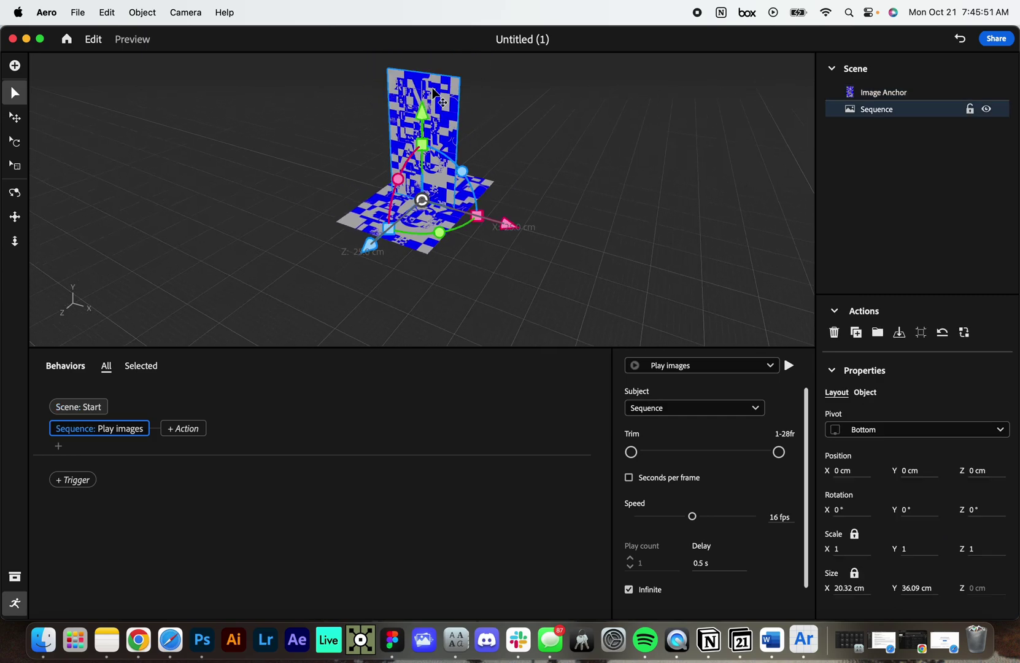
left_click(16, 141)
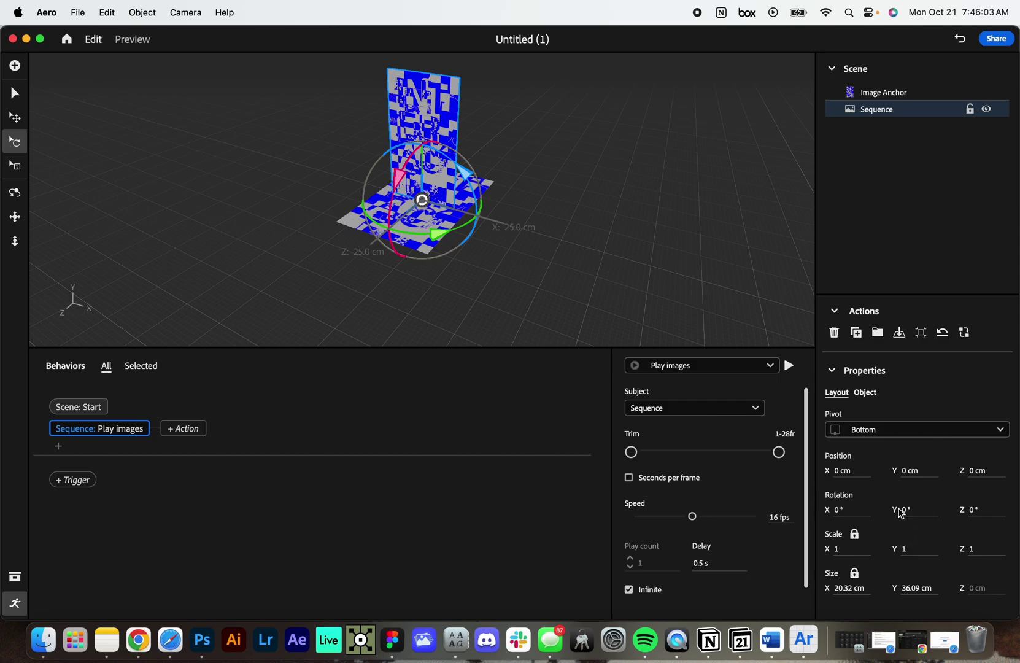
left_click_drag(398, 176, 444, 135)
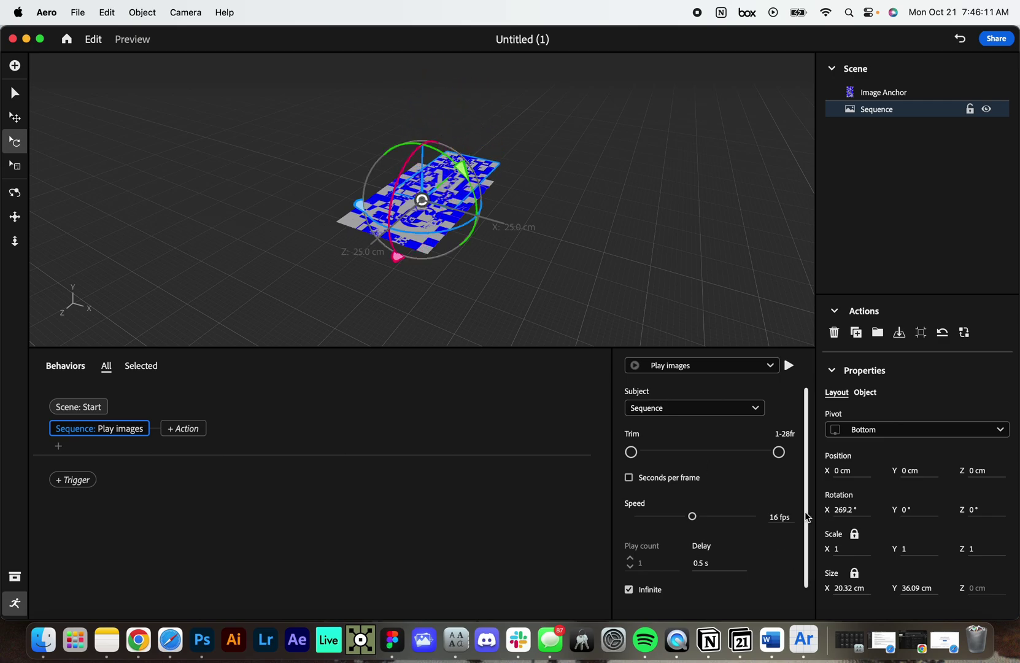
left_click_drag(396, 194, 398, 191)
double_click(396, 194)
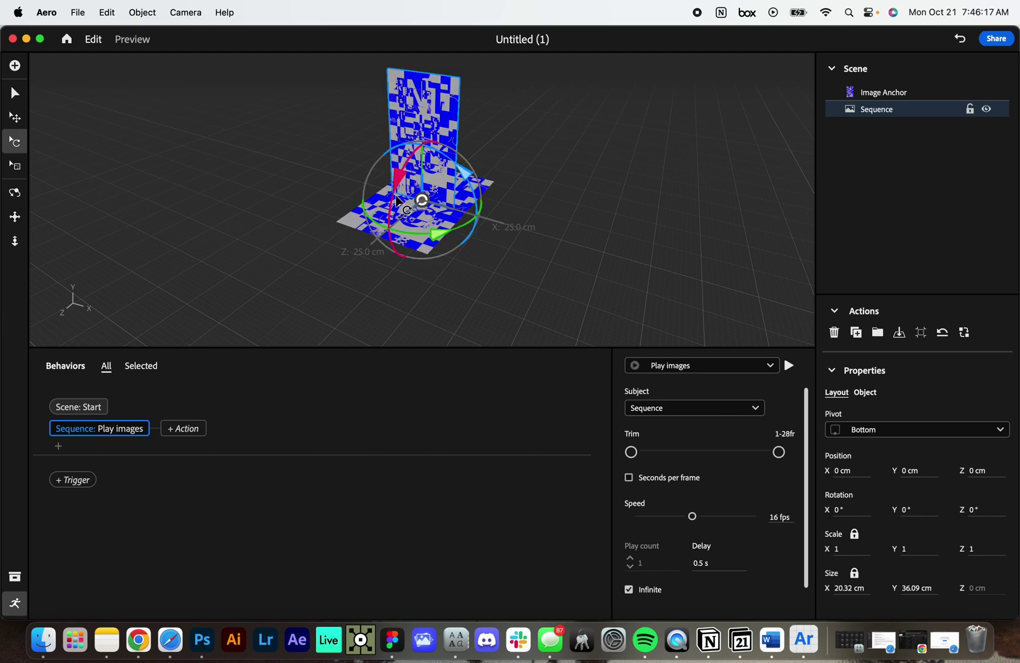
left_click_drag(395, 195, 436, 126)
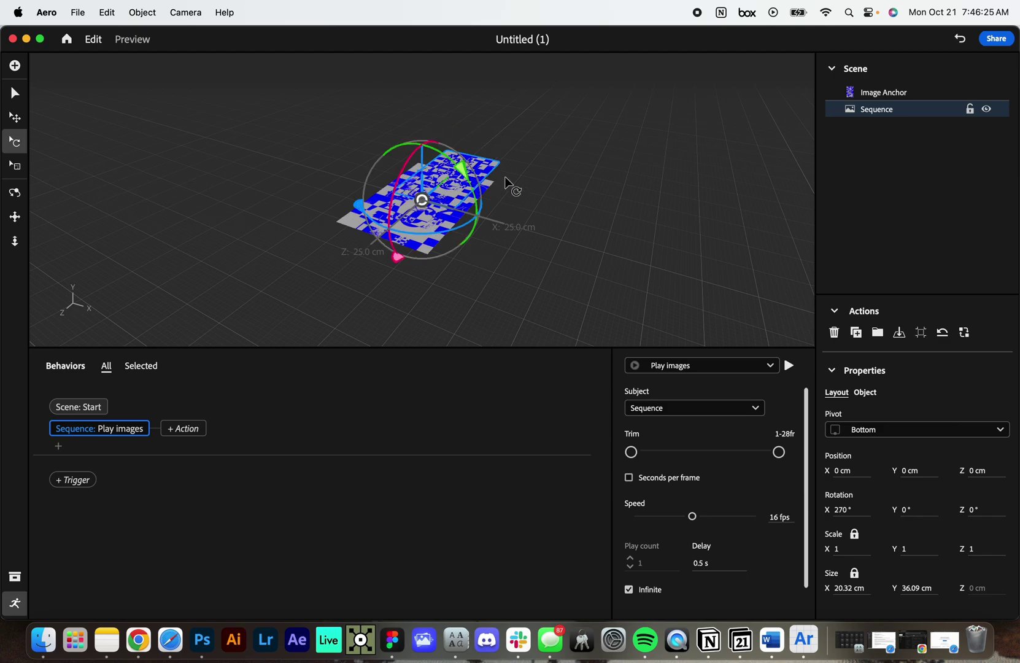
scroll(495, 195, "up", 10)
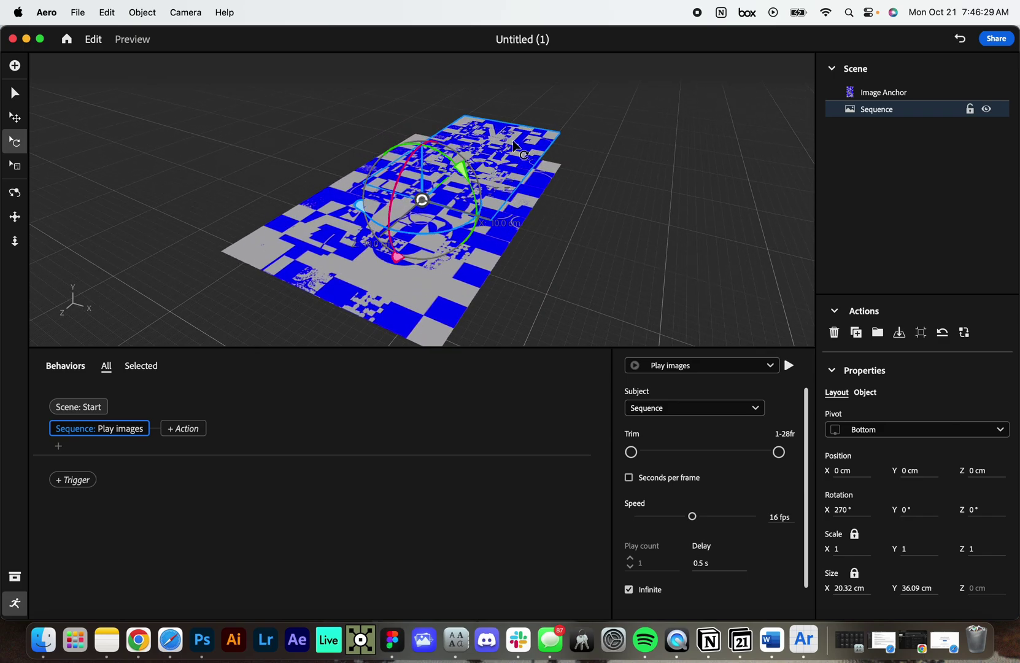
Move the flattened Sequence plane forward and up to Y 1.99 cm, Z 18.44 cm.
left_click(15, 117)
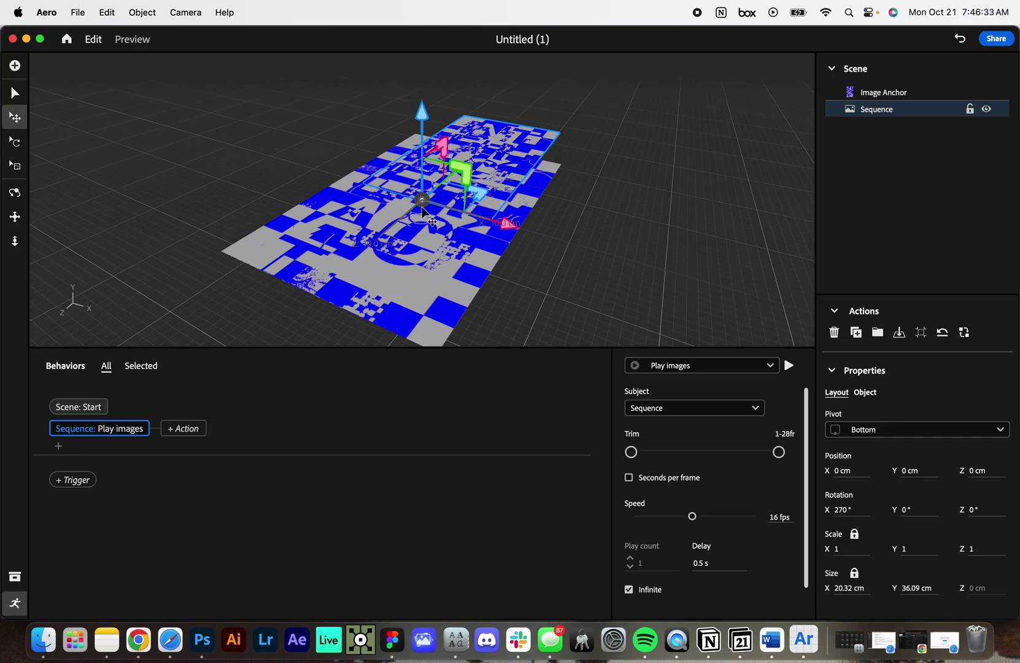
scroll(495, 192, "up", 5)
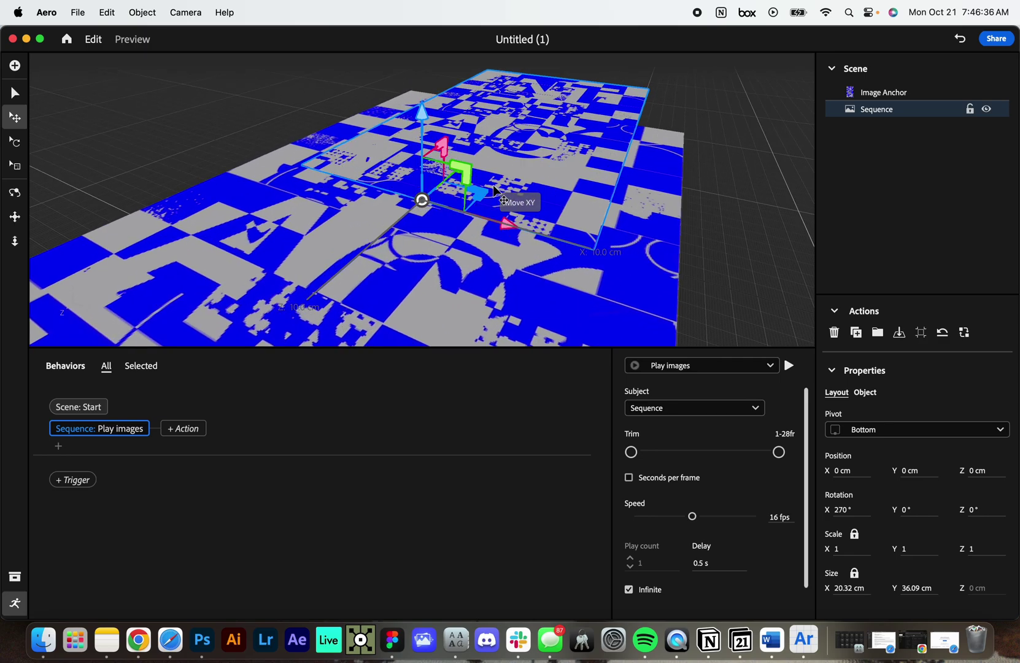
scroll(495, 192, "down", 5)
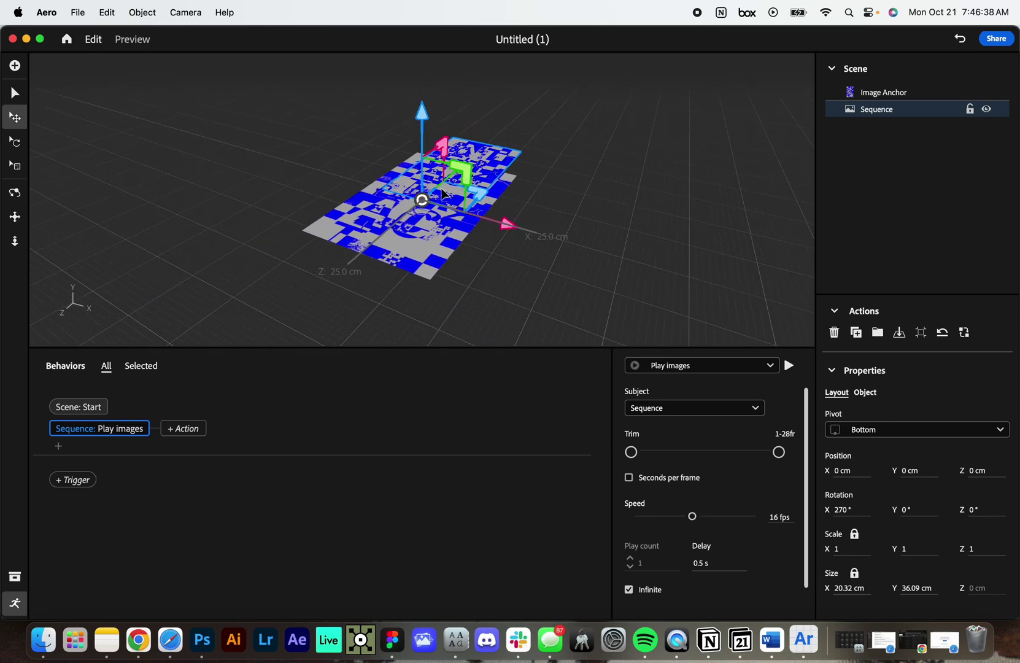
left_click_drag(434, 191, 387, 235)
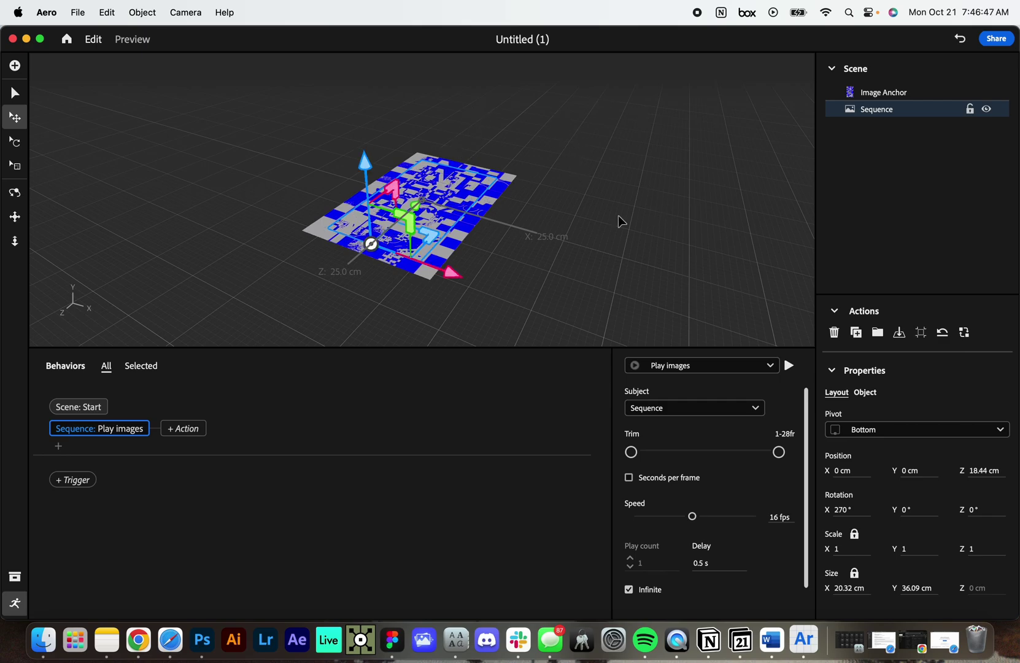
mouse_move(370, 167)
left_mouse_down()
mouse_move(370, 149)
mouse_move(373, 167)
left_mouse_up()
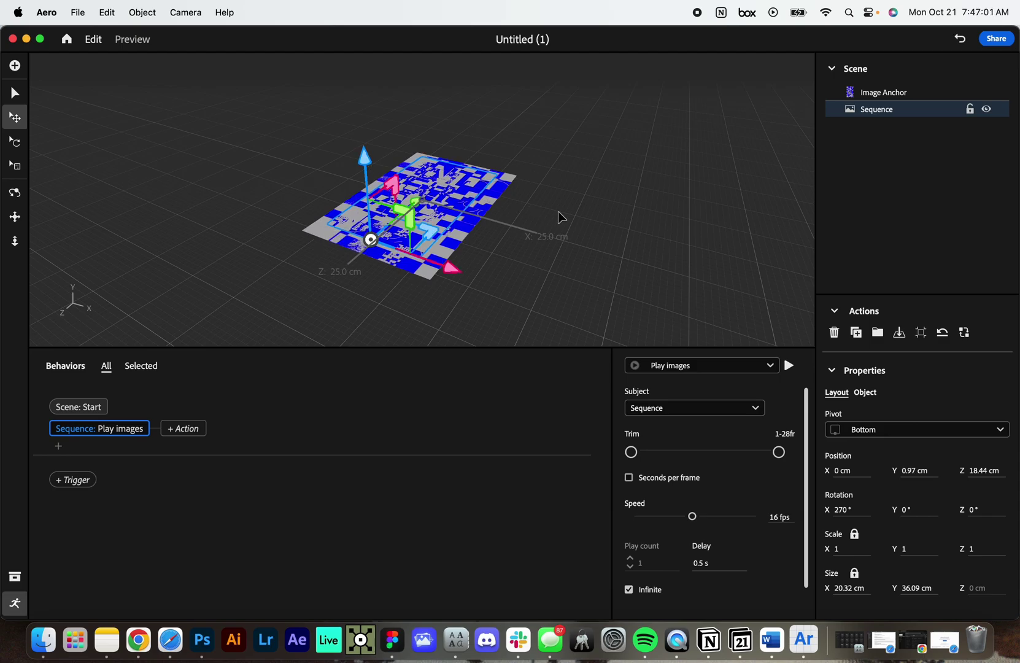
left_click(430, 205)
left_click(429, 205)
left_click_drag(424, 200, 392, 151)
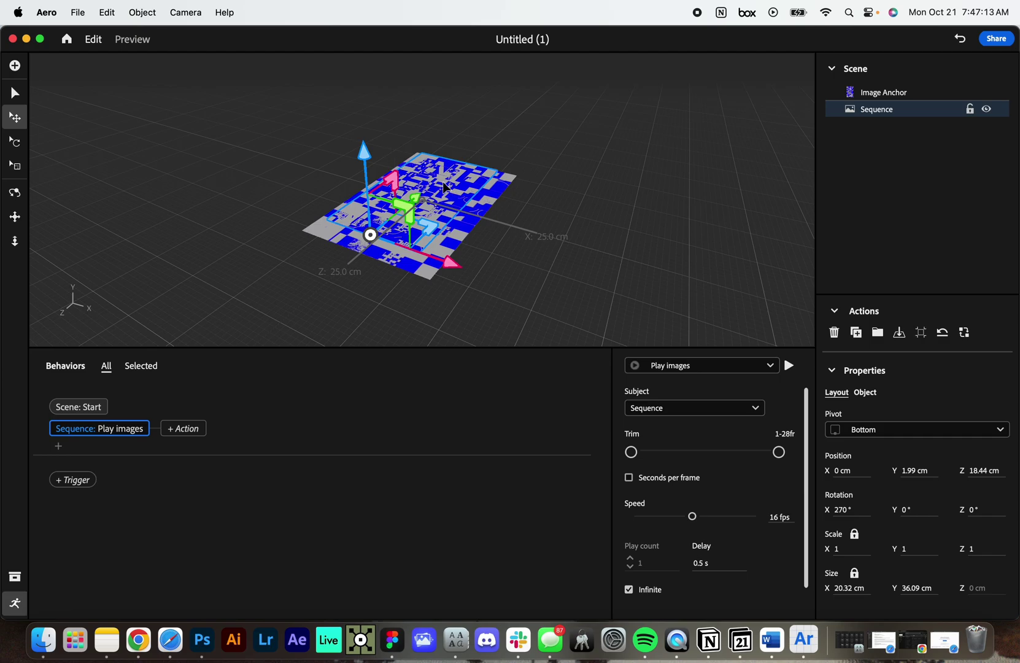
Switch selection between Image Anchor and Sequence, and orbit the view to inspect them.
left_click(483, 187)
left_click(469, 191)
right_click_drag(430, 212, 614, 221)
left_click_drag(598, 193, 566, 221)
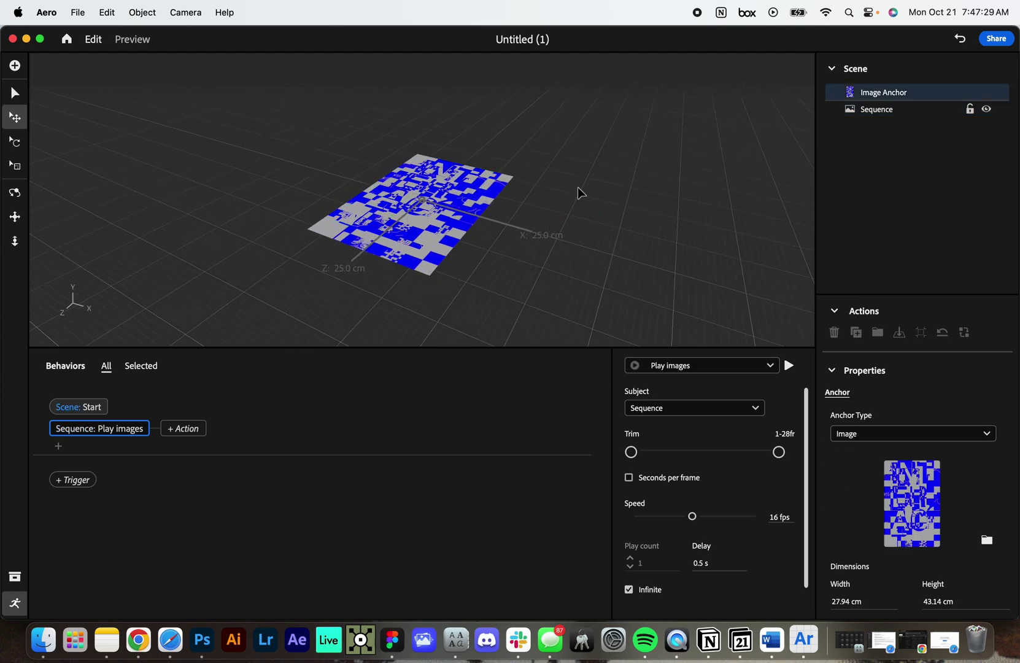
right_click_drag(514, 250, 479, 264)
Select the Sequence plane, scale it up and slide it along Z toward the poster.
scroll(435, 252, "up", 5)
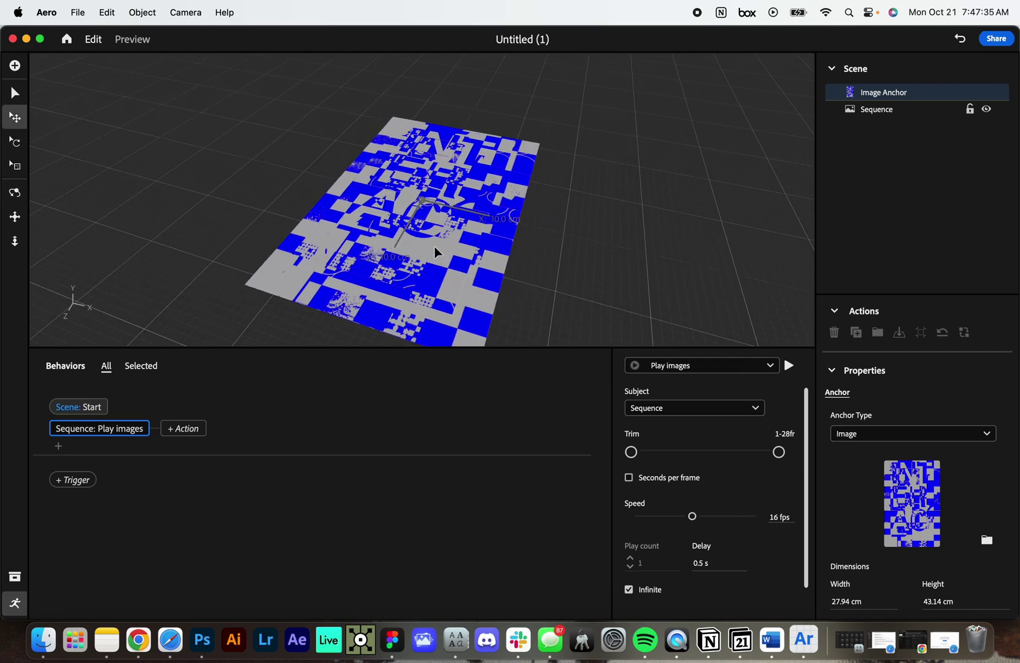
scroll(434, 252, "down", 5)
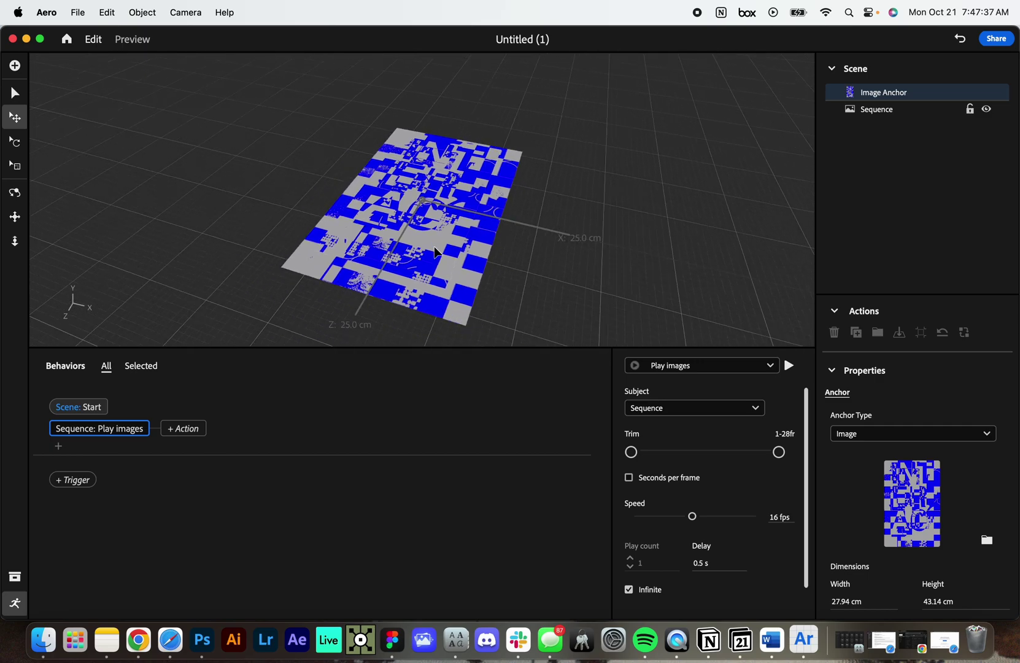
left_click(434, 252)
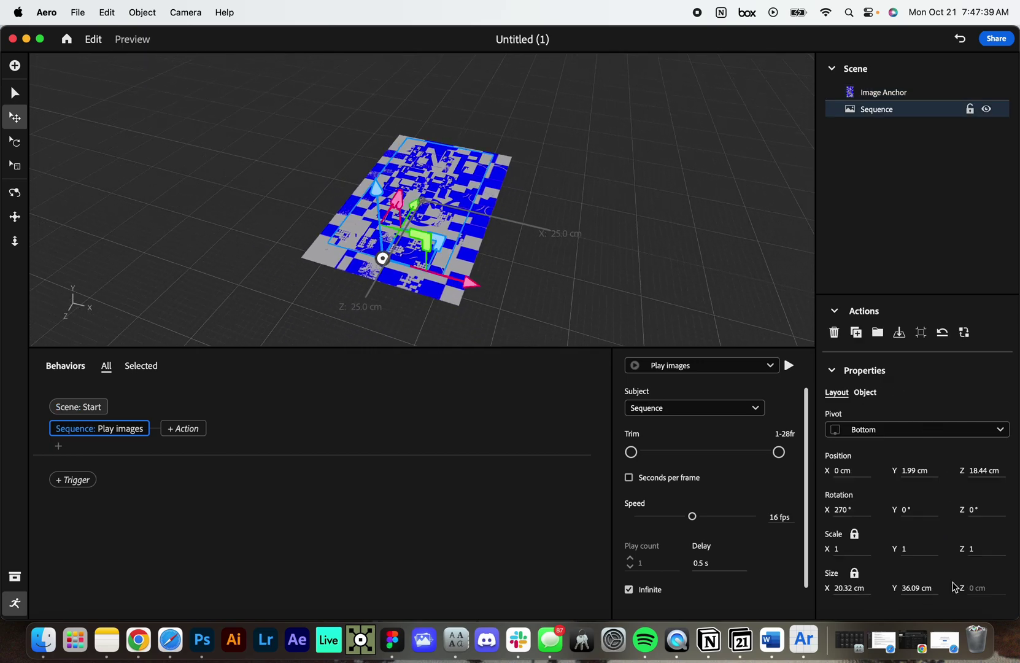
left_click_drag(904, 549, 911, 549)
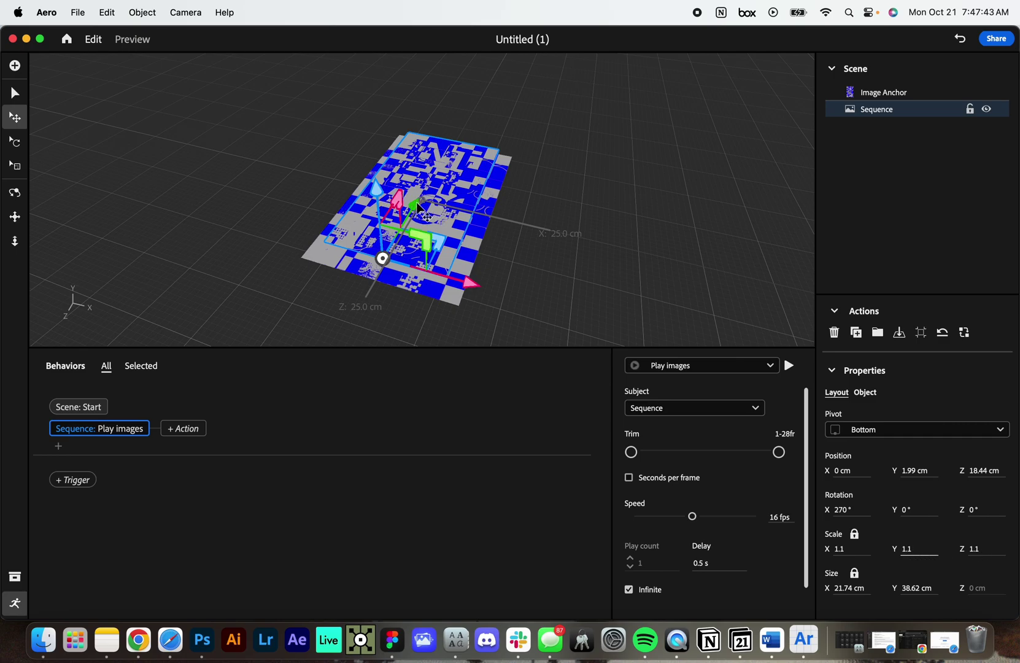
left_click_drag(423, 212, 420, 224)
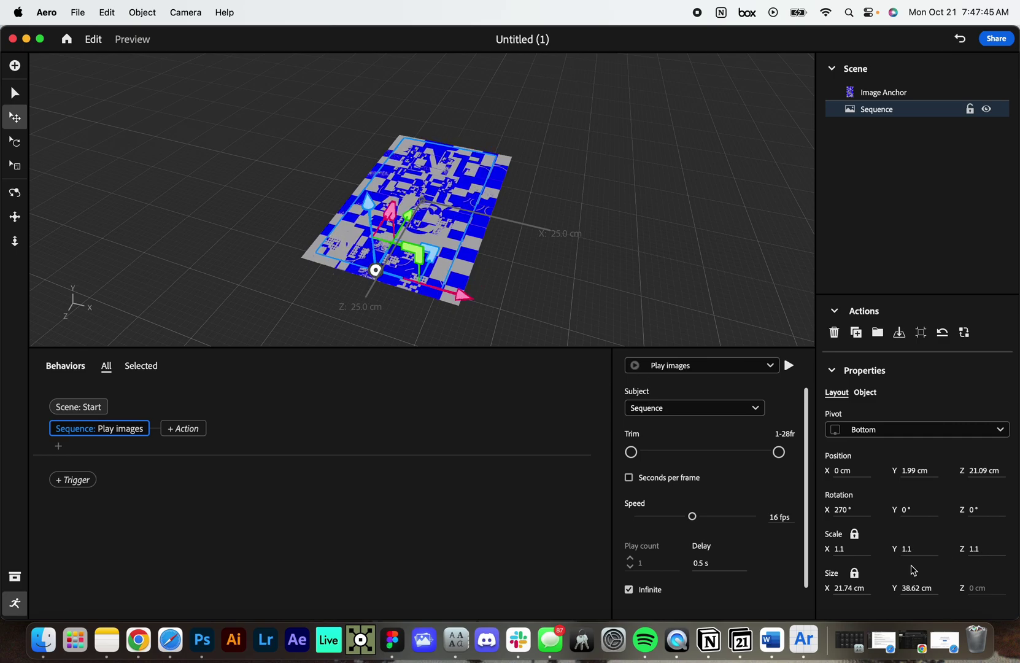
left_click_drag(906, 548, 919, 546)
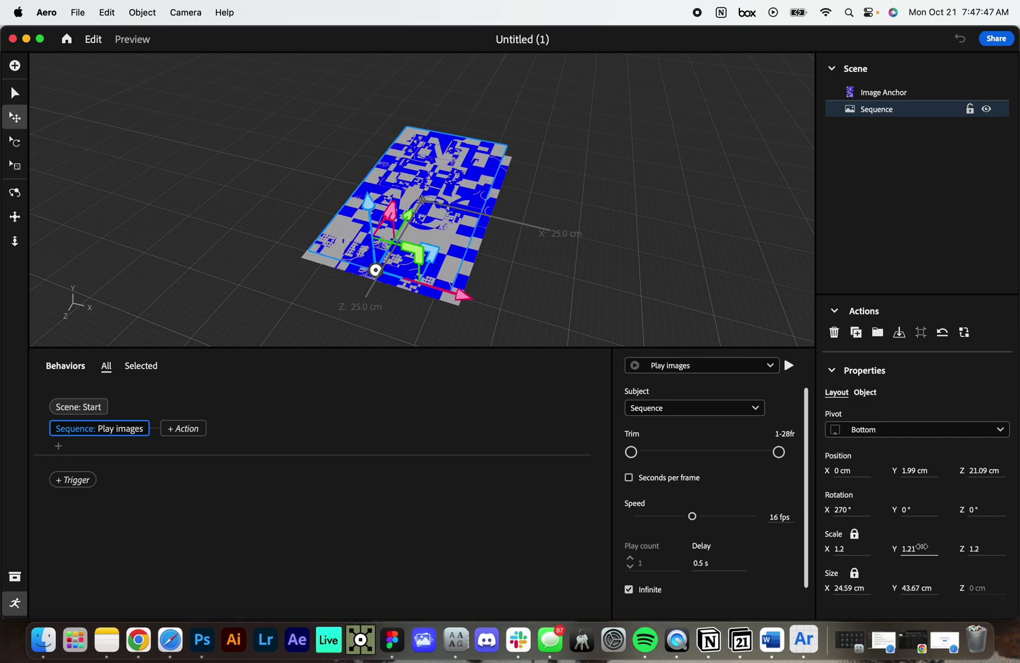
left_click_drag(922, 547, 931, 553)
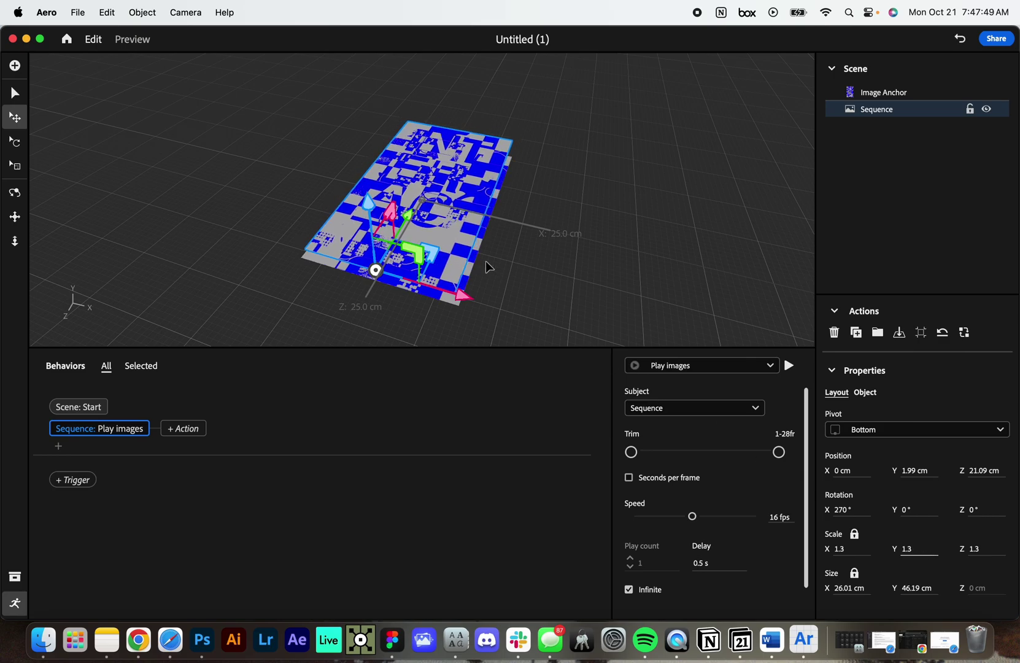
left_click_drag(428, 211, 432, 218)
left_click_drag(601, 195, 809, 246, "alt")
Set the Sequence scale to 1.3 and align it over the poster, checking from above.
left_click(910, 551)
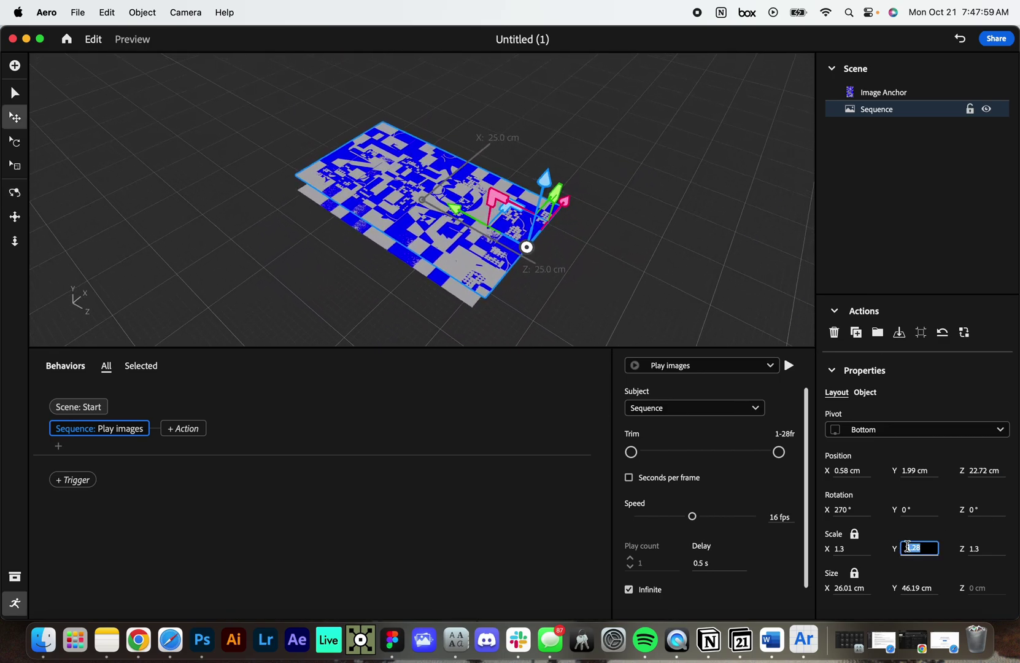
key("Return")
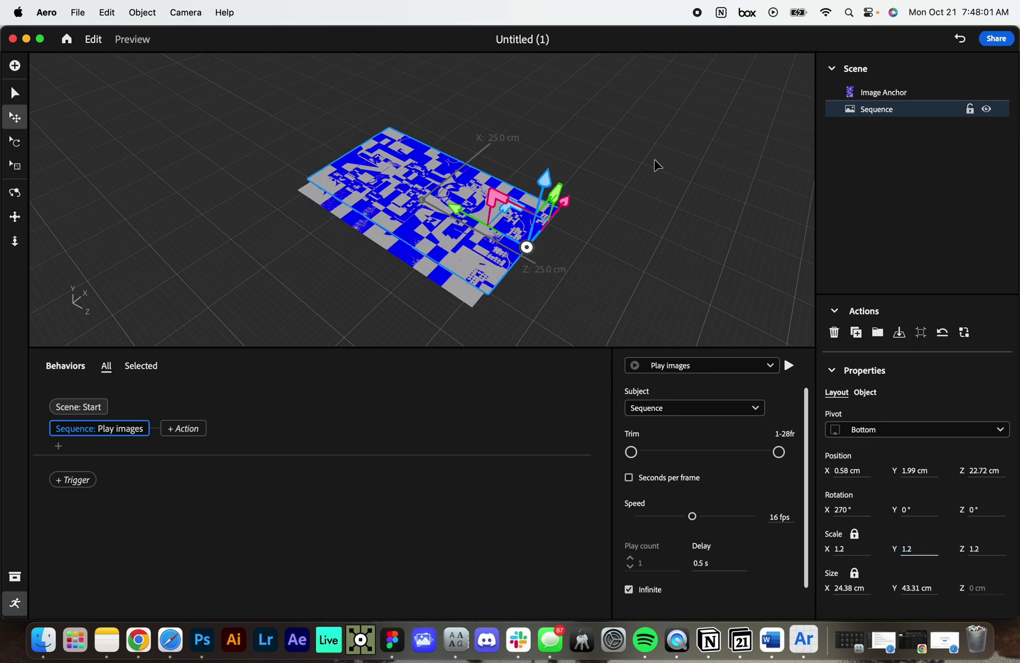
left_click_drag(601, 161, 546, 257, "alt")
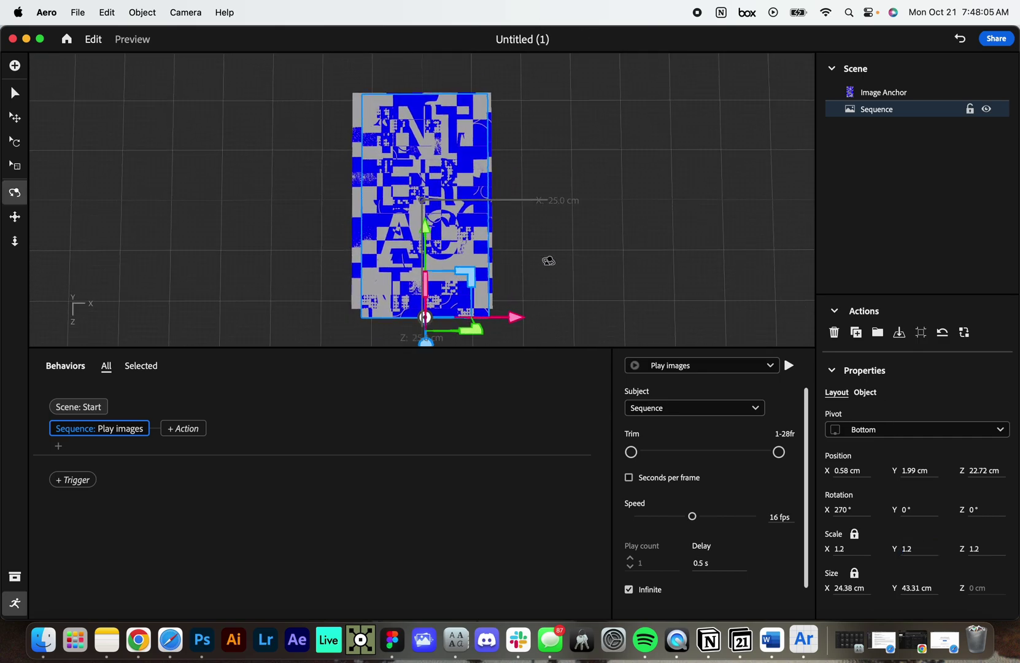
left_click_drag(435, 170, 428, 160)
left_click_drag(911, 549, 920, 555)
left_click_drag(419, 152, 421, 168)
left_click_drag(608, 184, 590, 276, "alt")
left_click_drag(588, 145, 517, 85)
Select the image anchor and preview the Play images sequence, then stop it.
key("w")
left_click(506, 270)
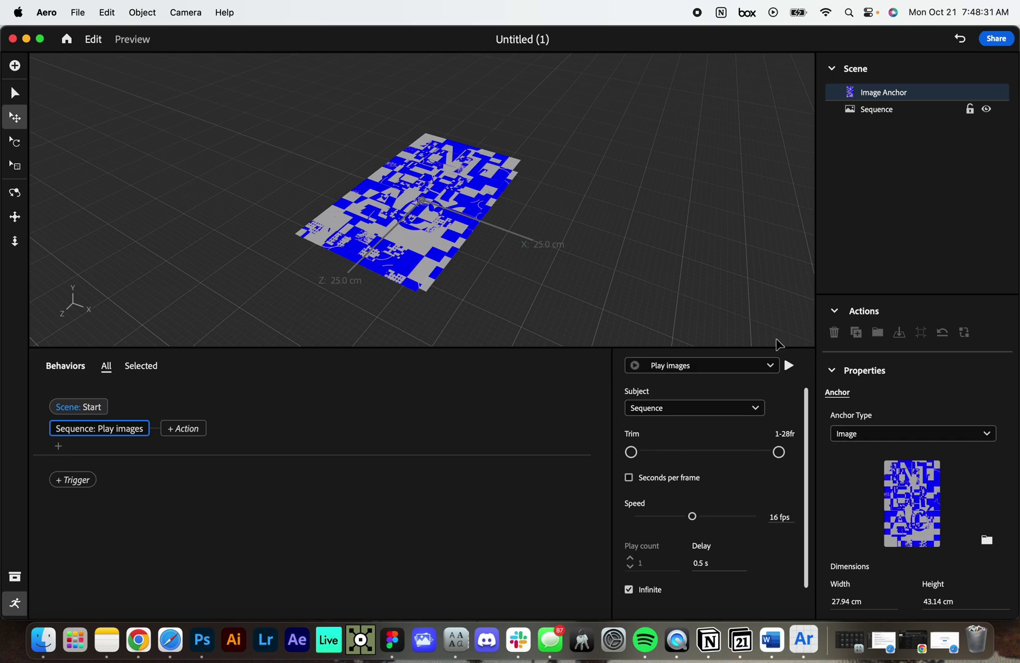
left_click(789, 366)
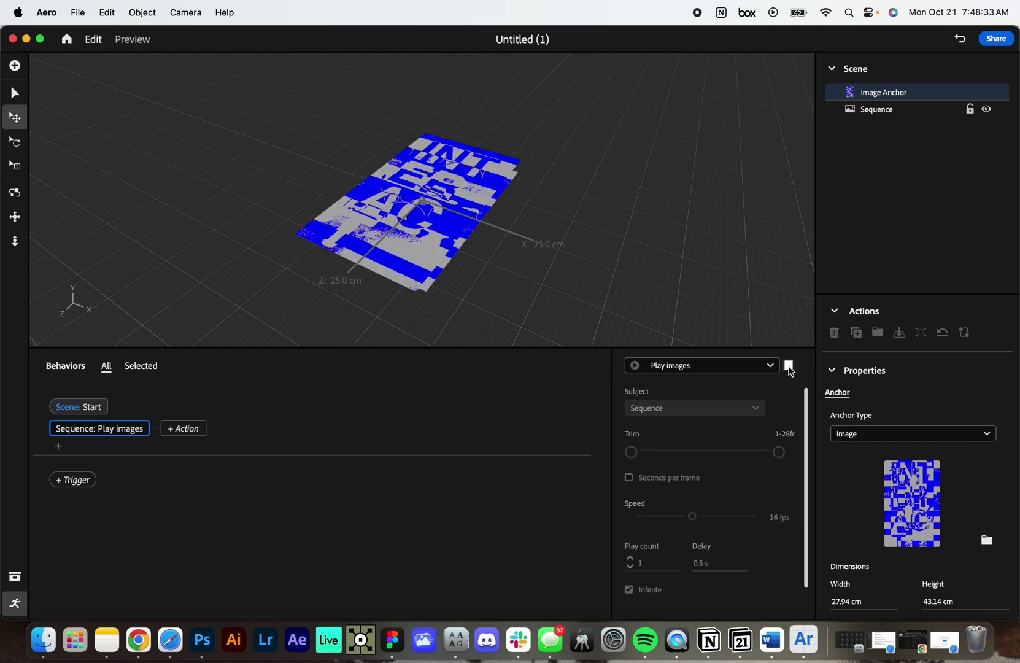
left_click(790, 366)
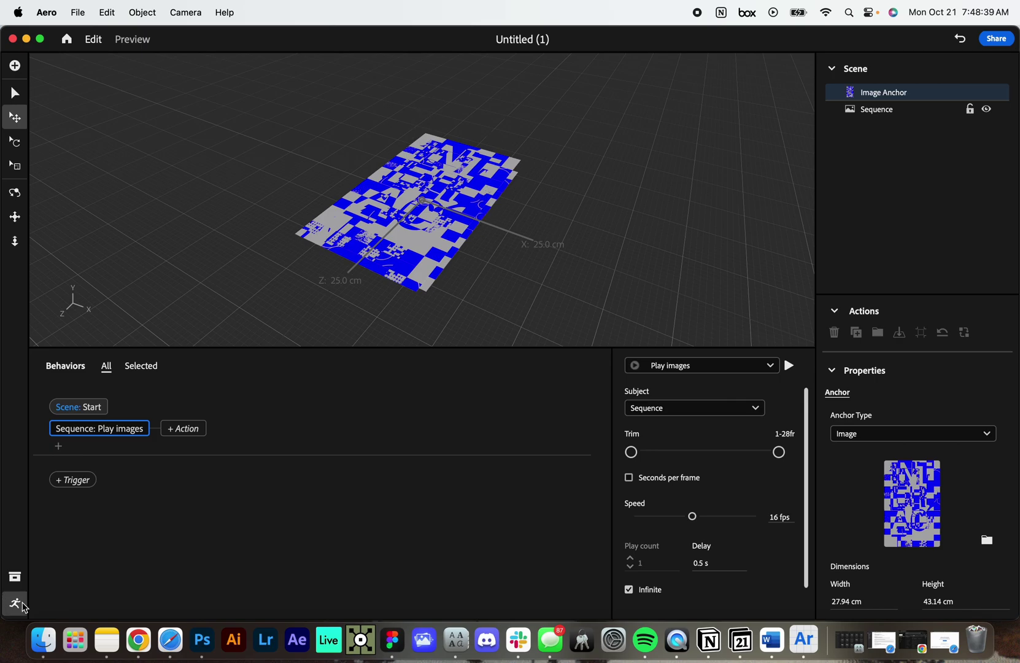
Add a second Scene Start trigger, leaving it without an action.
left_click(73, 481)
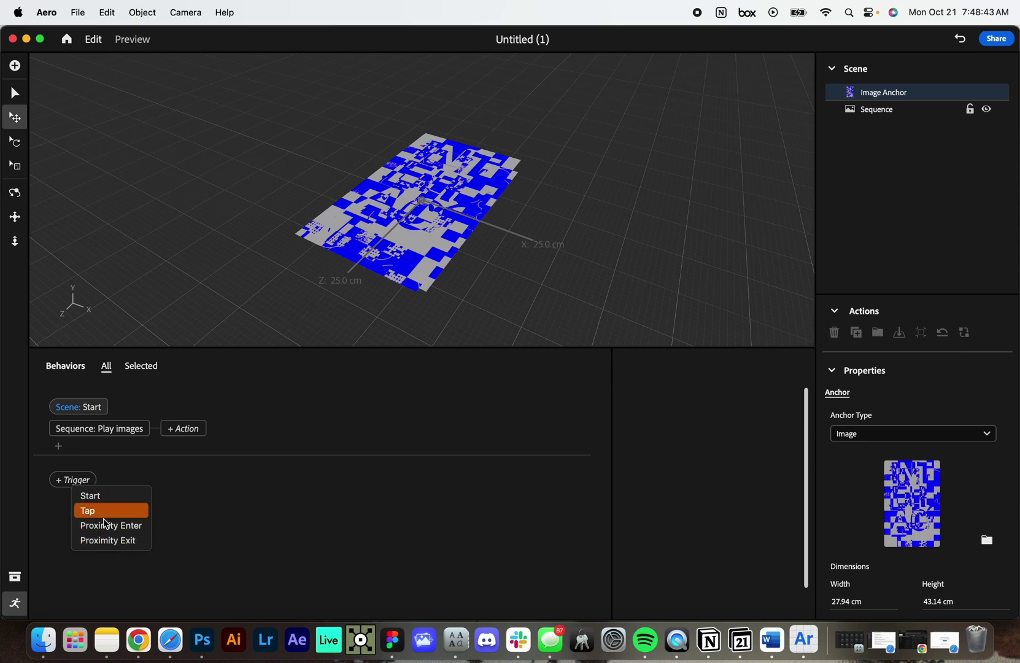
left_click(108, 497)
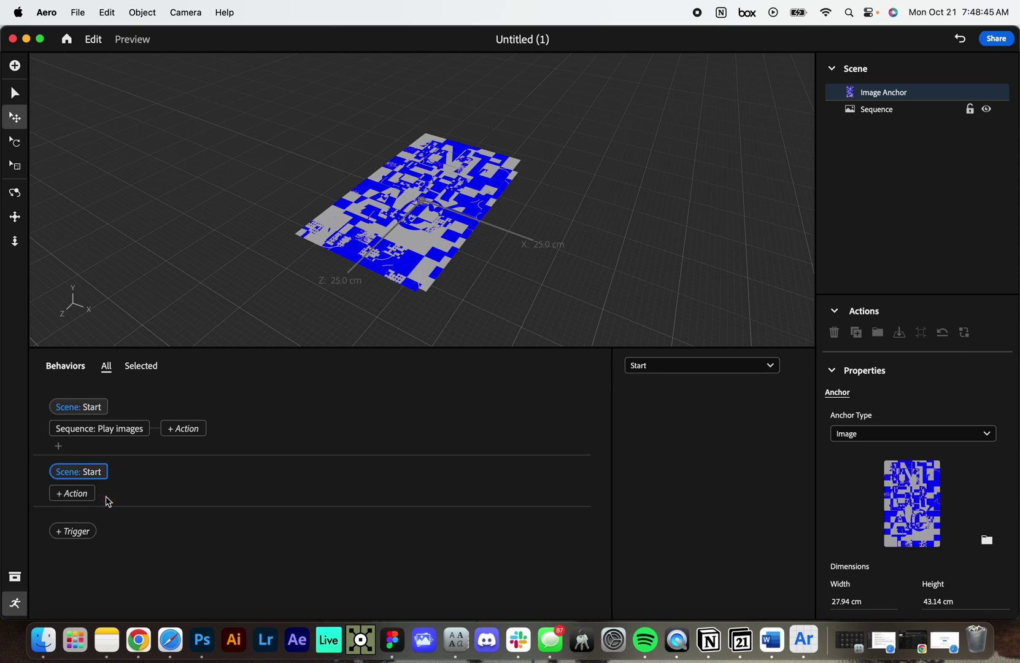
left_click(67, 495)
left_click(64, 494)
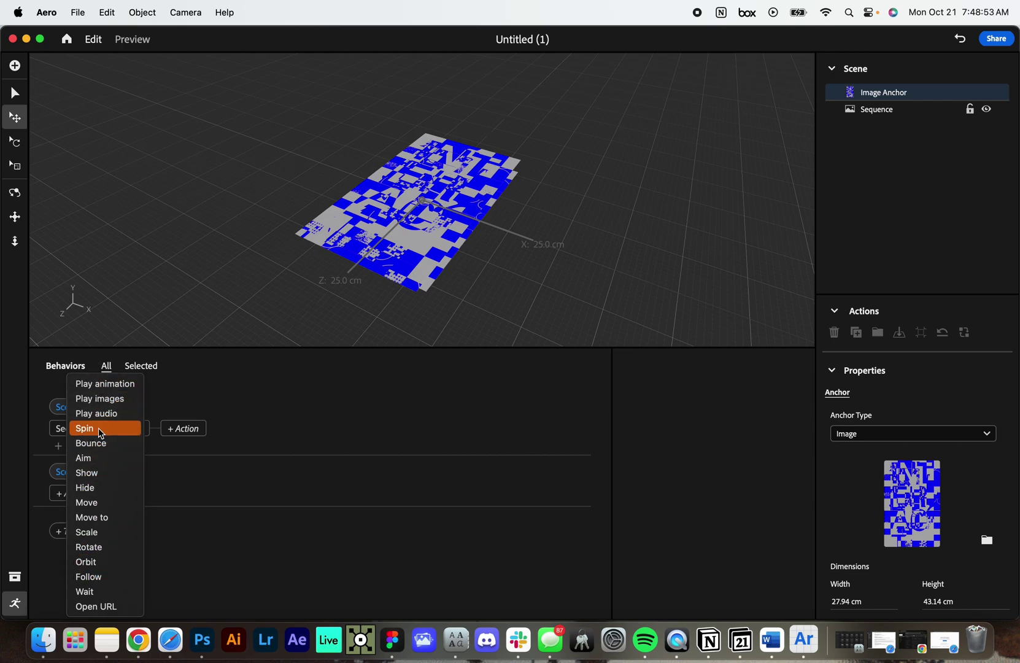
left_click(275, 459)
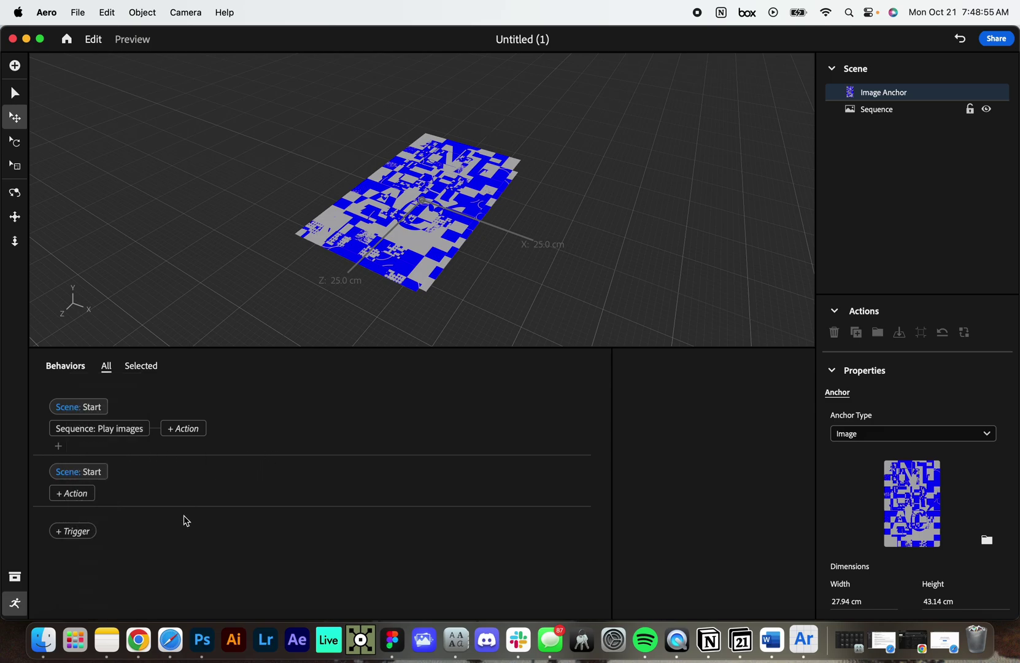
Quick Look PosterBlue.png in the Aero Demo folder, then drag it into the Aero scene.
left_click(43, 640)
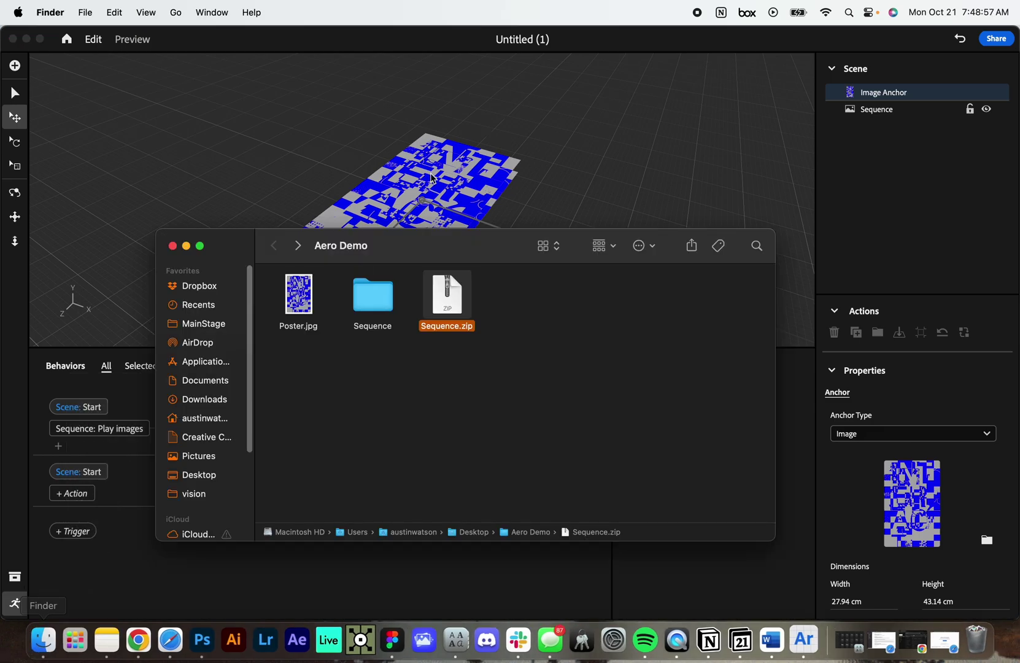
key("super+w")
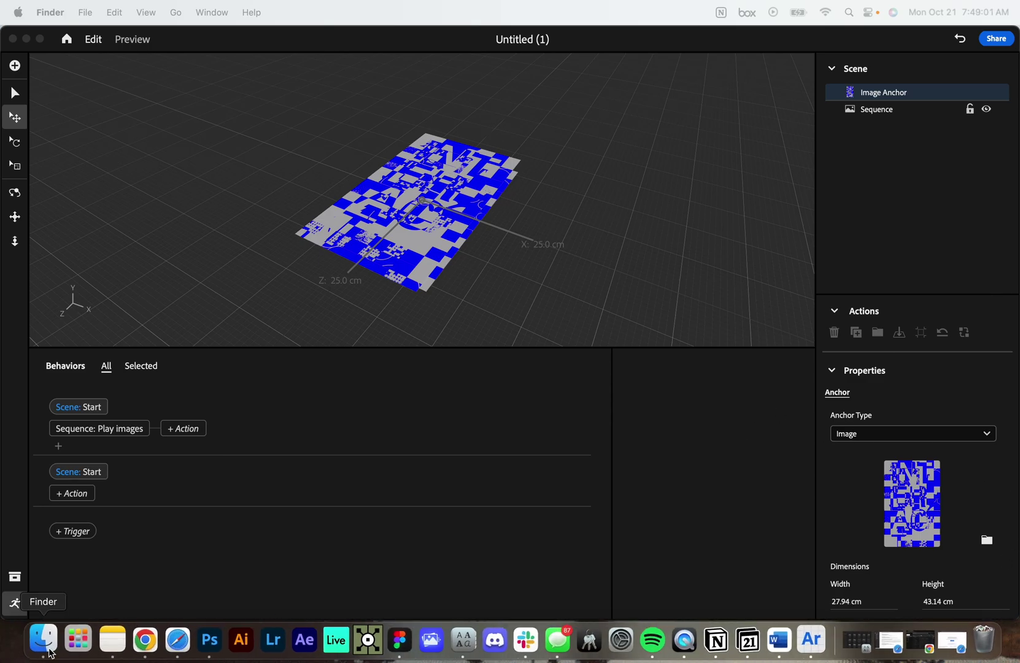
mouse_move(2, 662)
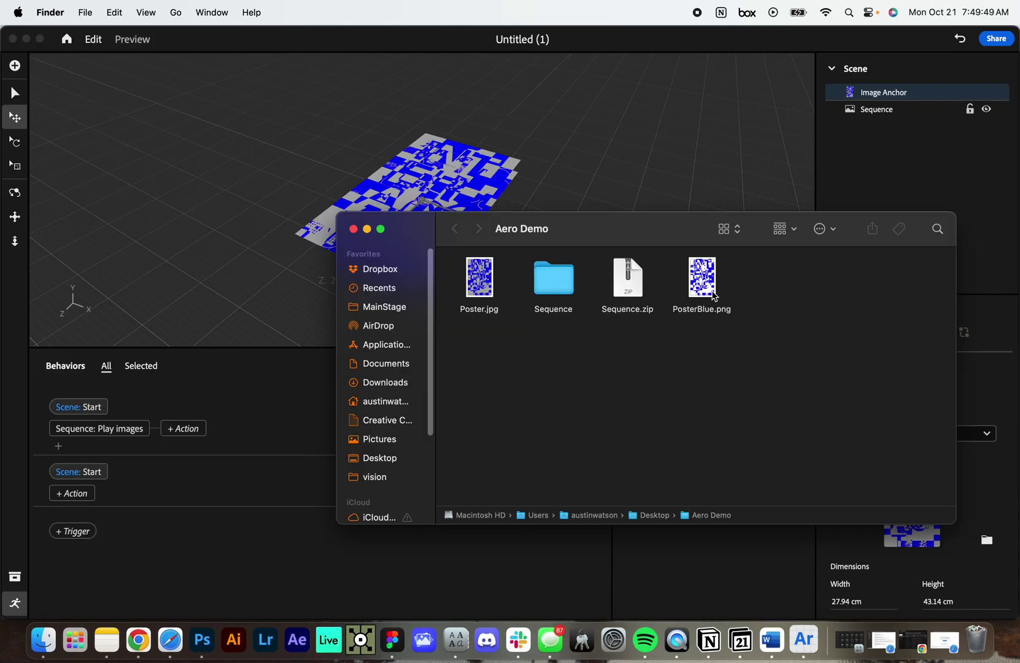
left_click(710, 293)
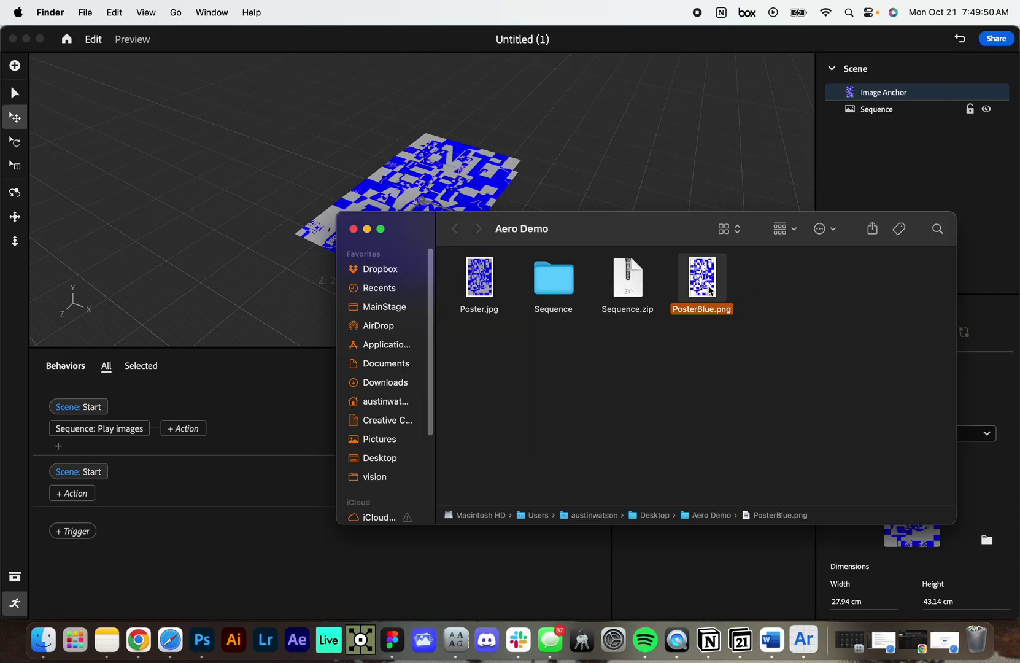
key("space")
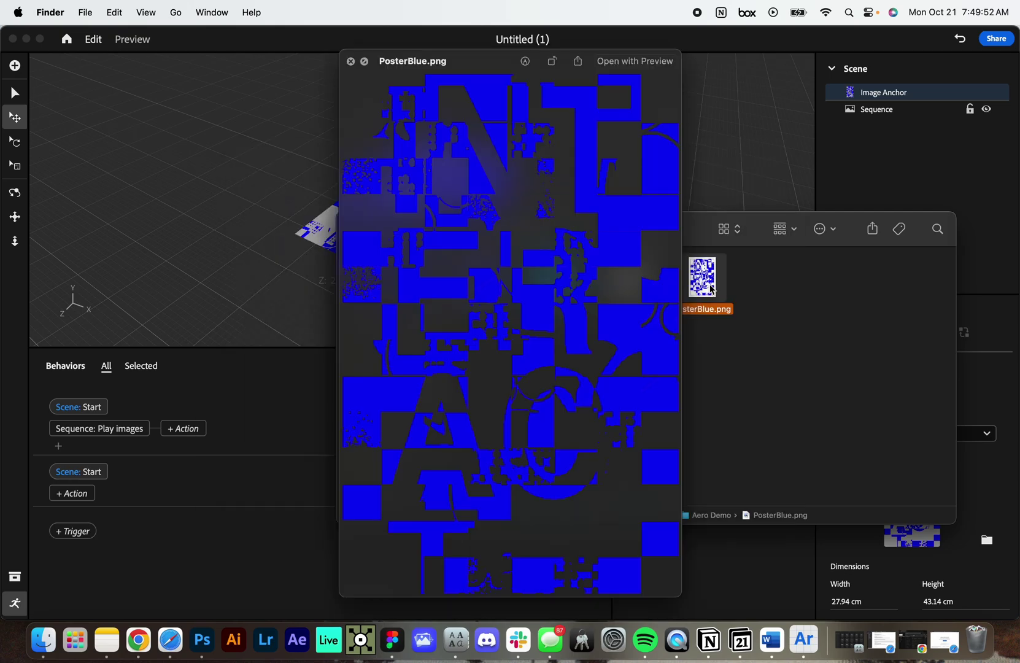
key("space")
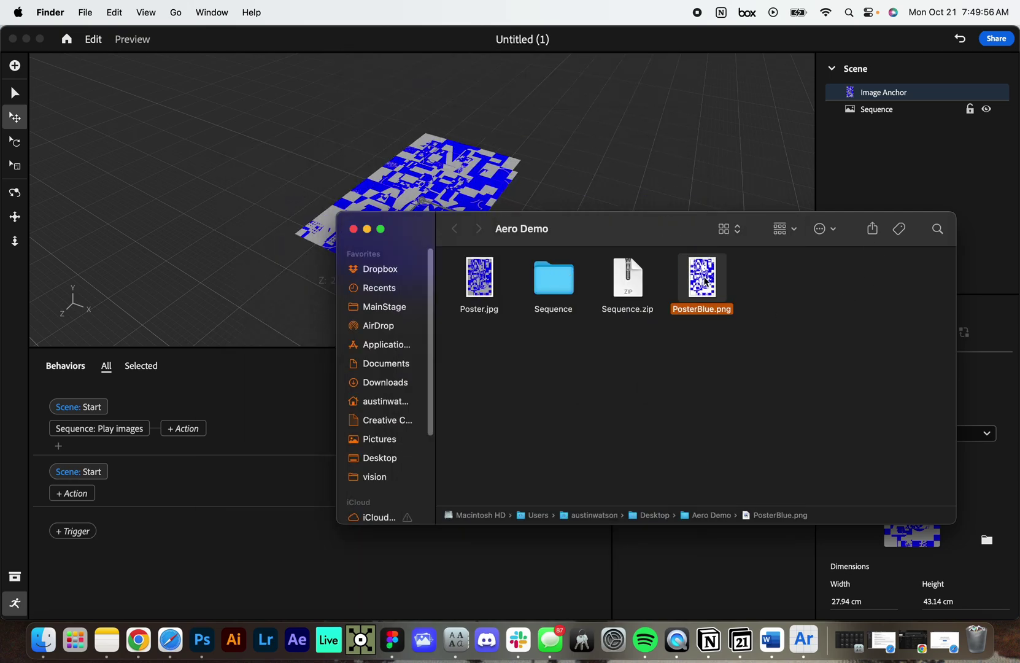
key("space")
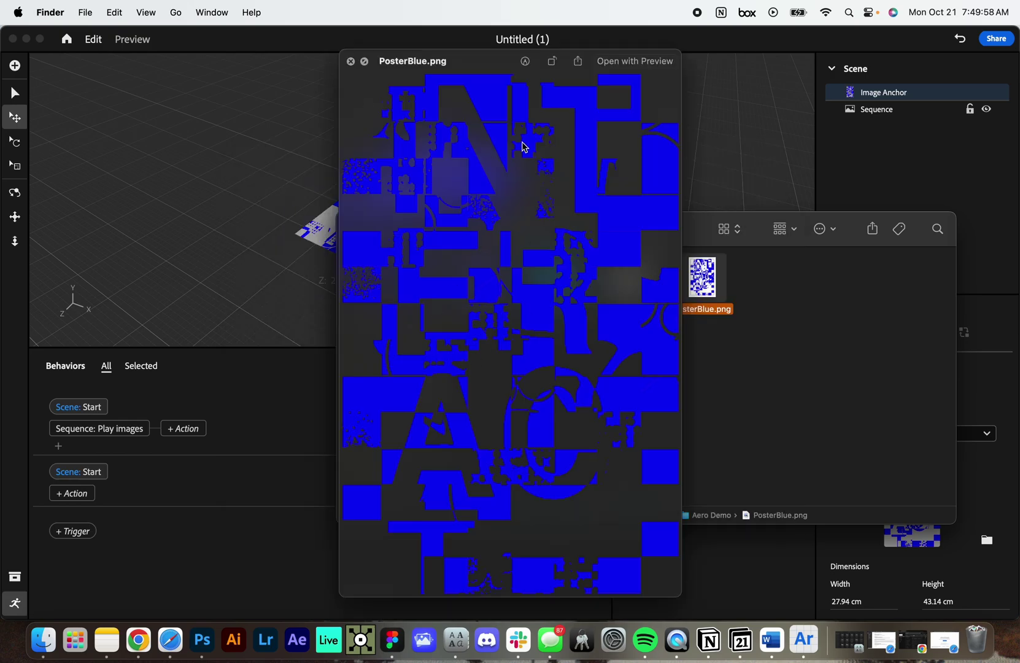
key("space")
left_click_drag(713, 290, 382, 160)
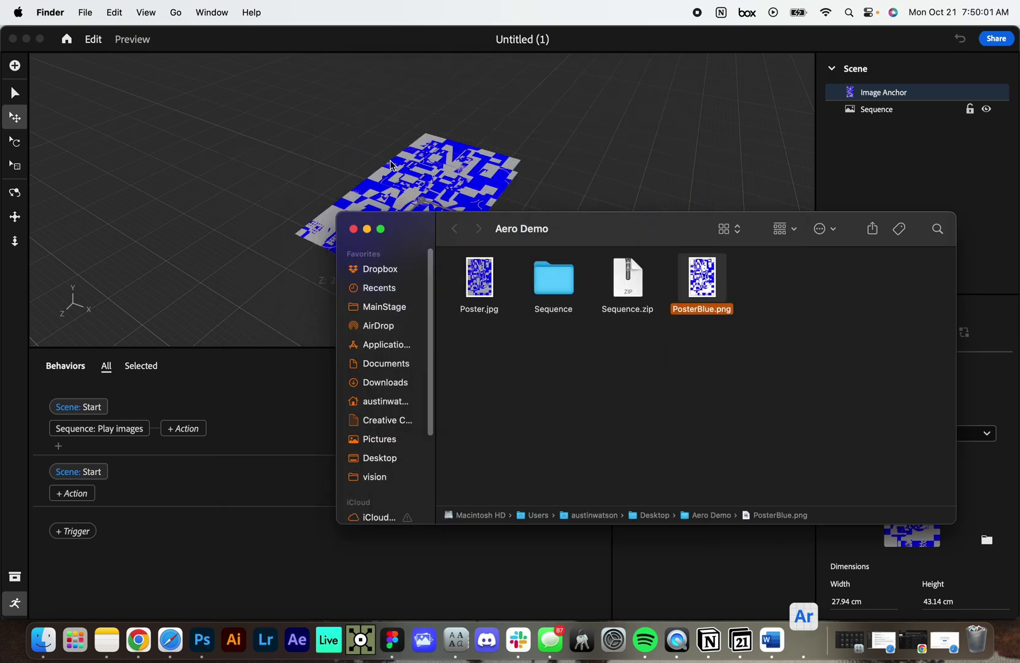
Lay PosterBlue flat at 270° on X and enlarge it to scale 2.6.
left_click(655, 135)
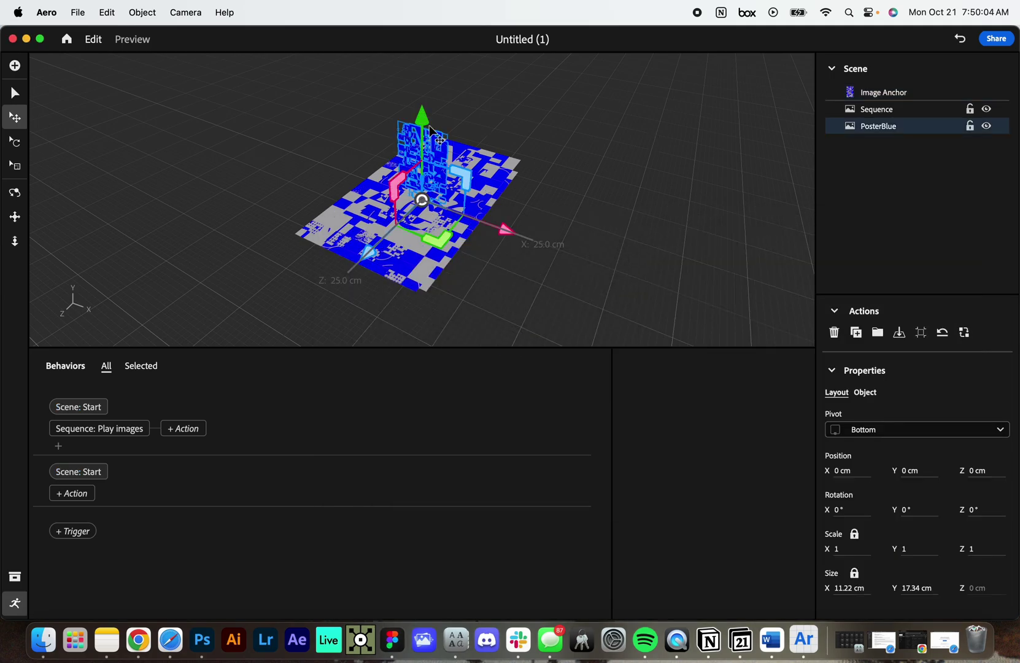
left_click(18, 145)
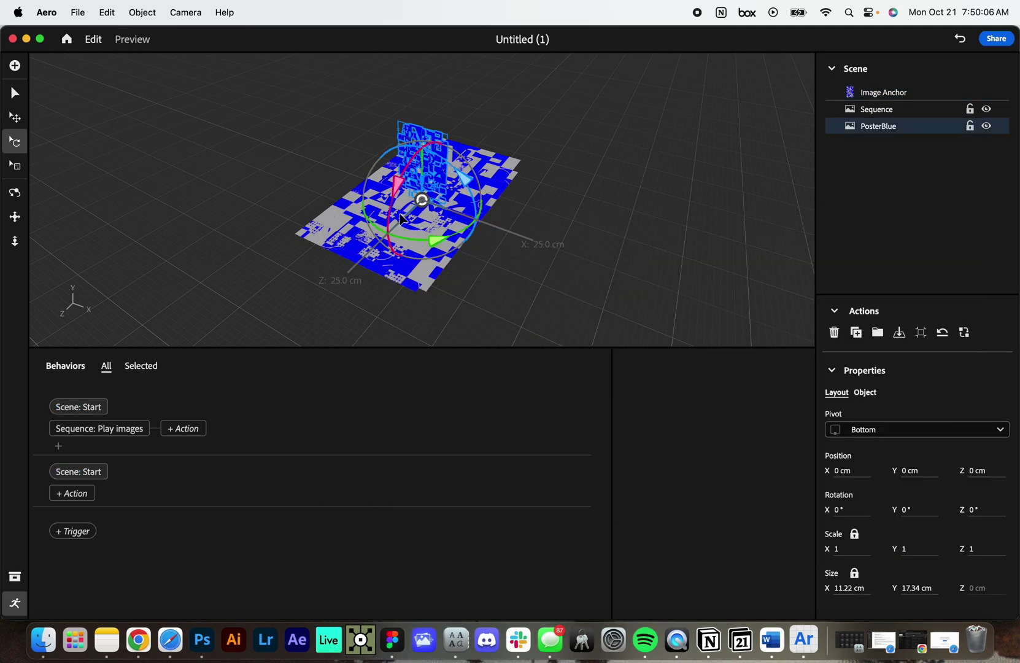
left_click_drag(396, 220, 564, 192)
left_click(15, 117)
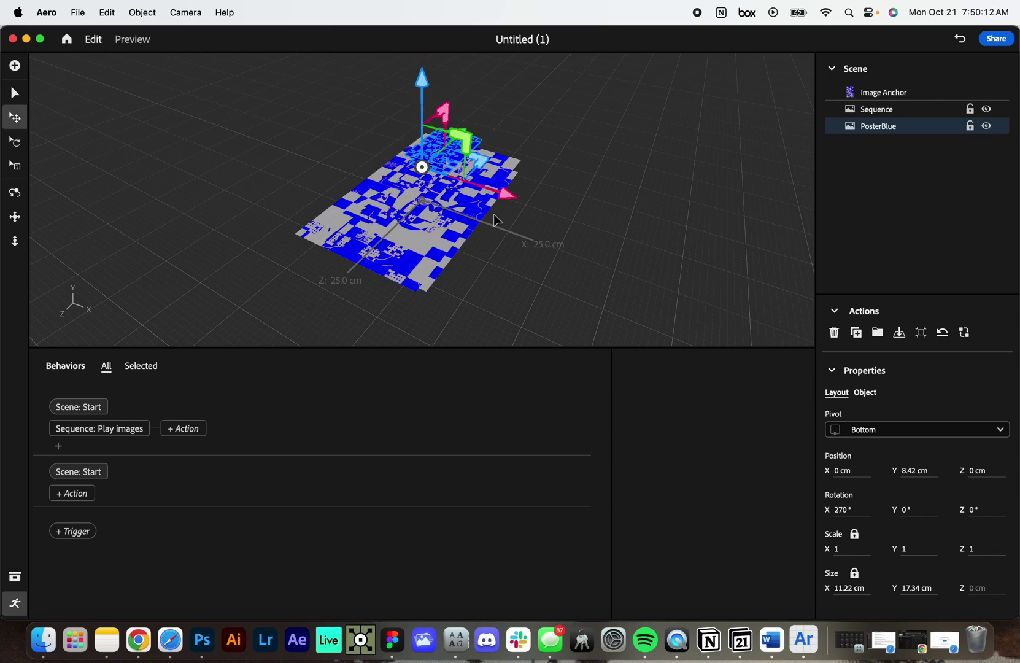
left_click_drag(917, 551, 958, 550)
Move PosterBlue above Sequence in the scene order and shift it over the anchor.
left_click(485, 125)
left_click(459, 128)
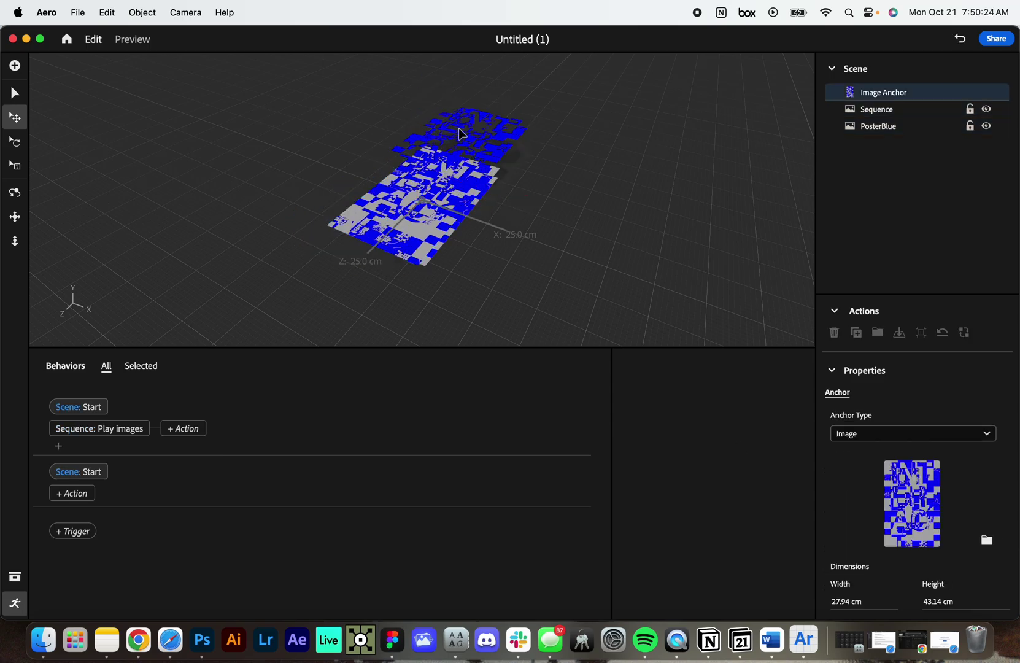
left_click(466, 130)
left_click_drag(879, 98, 880, 108)
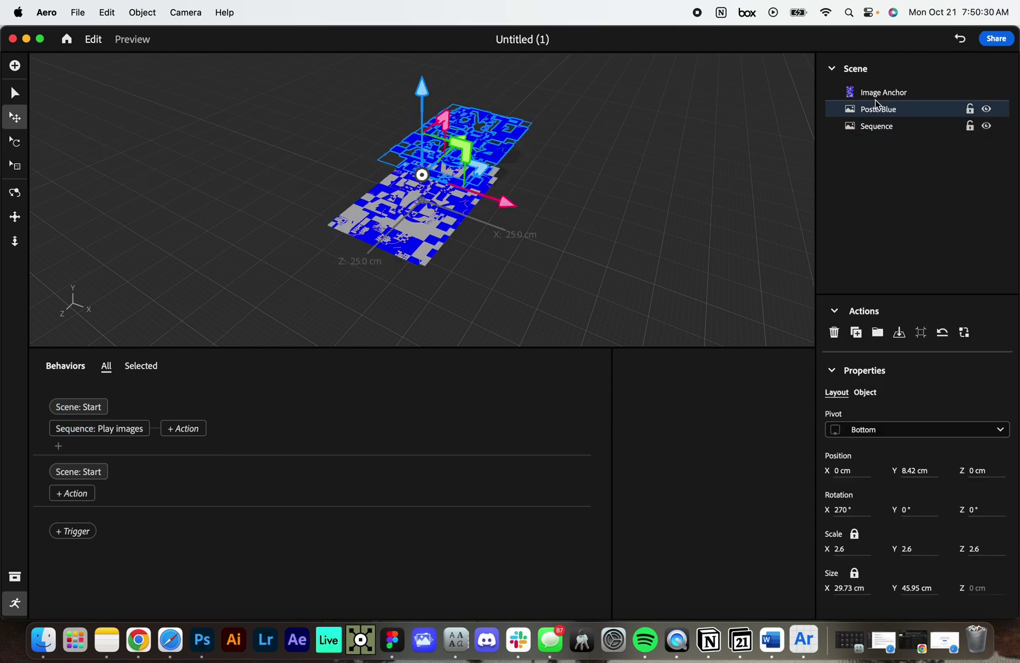
left_click_drag(430, 178, 414, 211)
Lower PosterBlue along Y to 1.14 cm so it sits just above the Sequence poster.
left_click(414, 210)
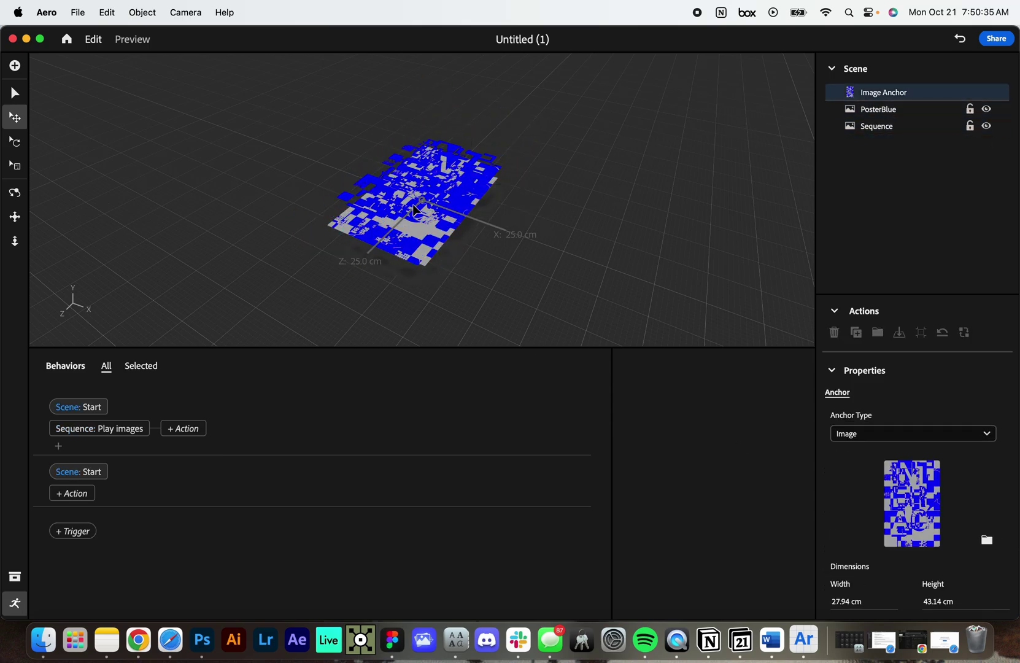
left_click(439, 172)
left_click(403, 154)
left_click(411, 160)
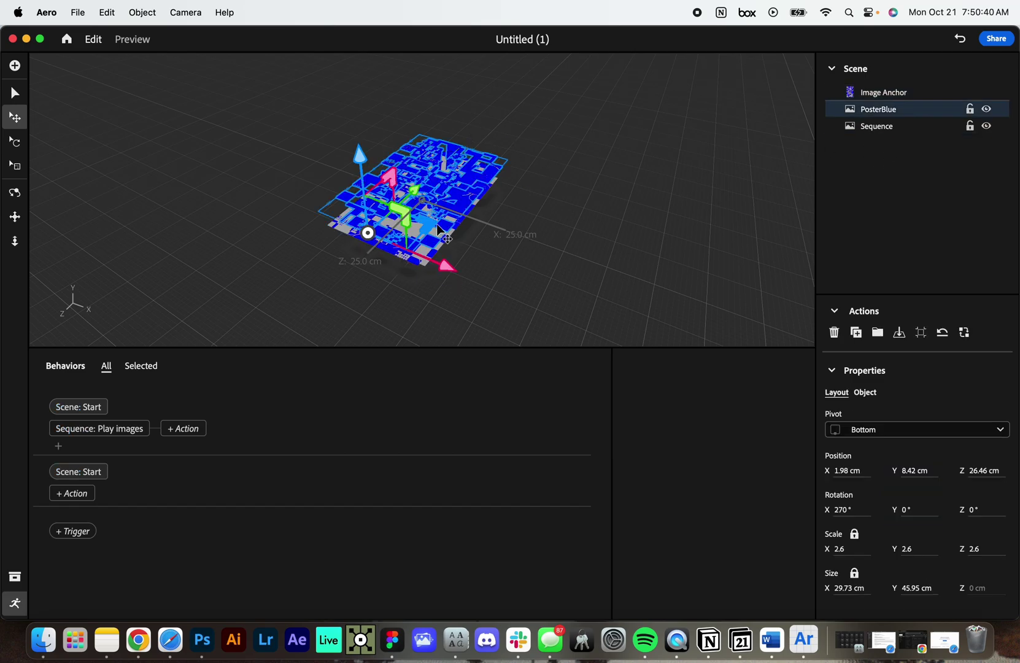
scroll(430, 259, "up", 3)
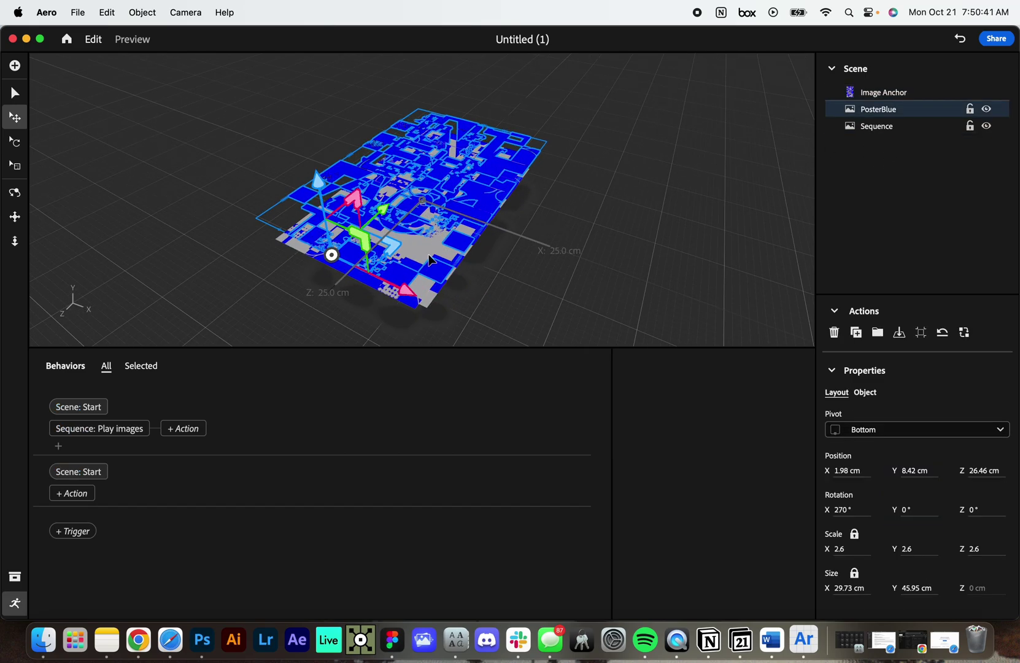
scroll(429, 260, "up", 5)
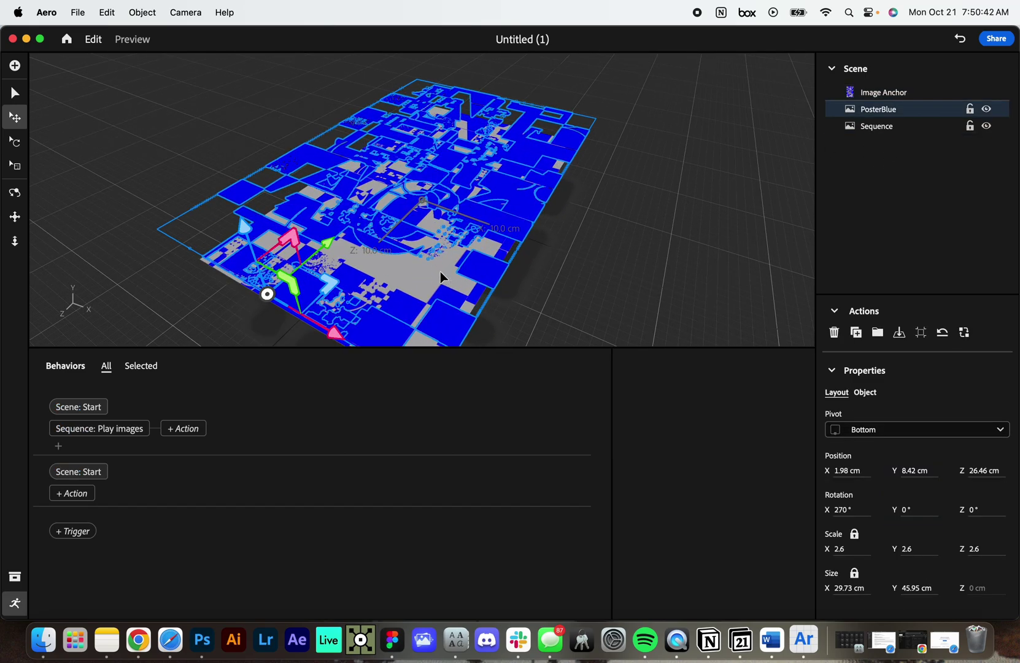
scroll(441, 272, "down", 8)
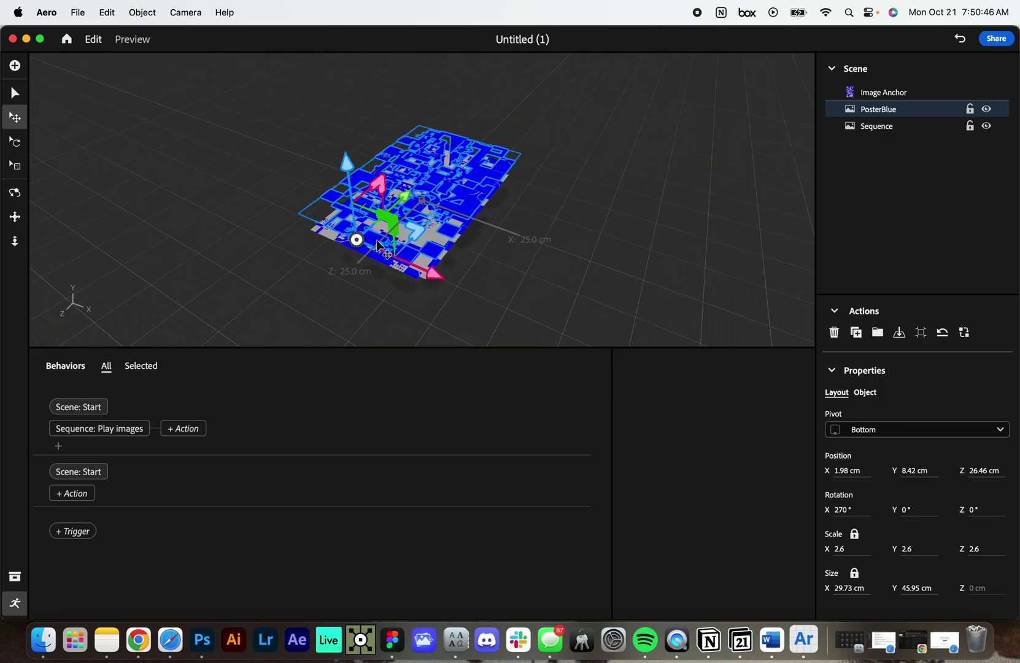
left_click_drag(347, 161, 352, 204)
Add a Move action for PosterBlue under the second Scene Start trigger.
left_click(71, 494)
left_click(117, 502)
left_click(80, 496)
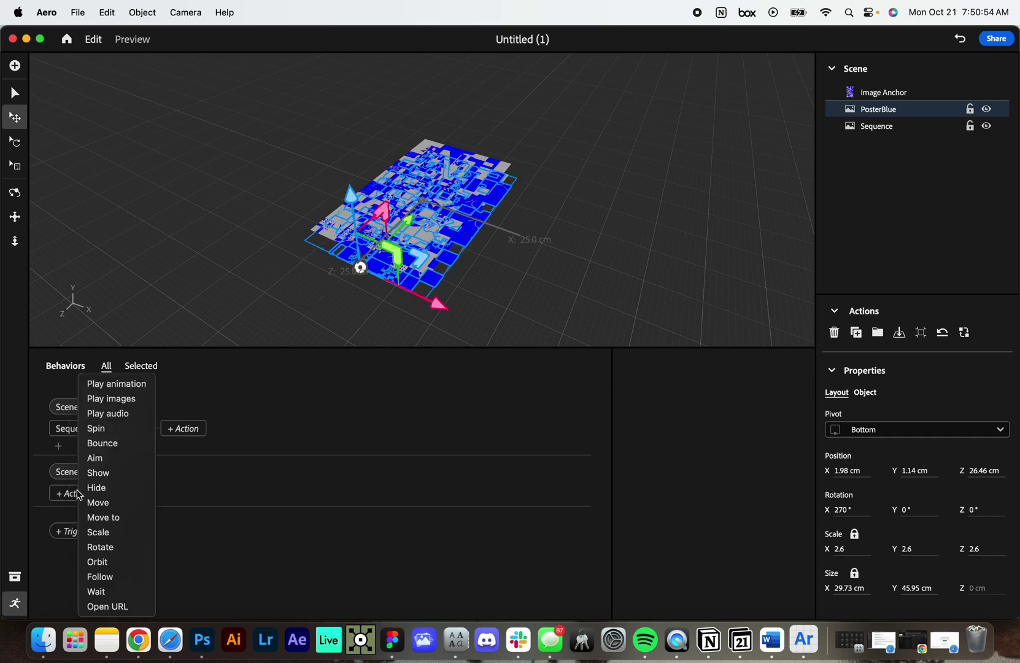
left_click(115, 504)
scroll(760, 513, "down", 2)
scroll(757, 511, "up", 2)
scroll(699, 491, "down", 2)
scroll(701, 491, "up", 2)
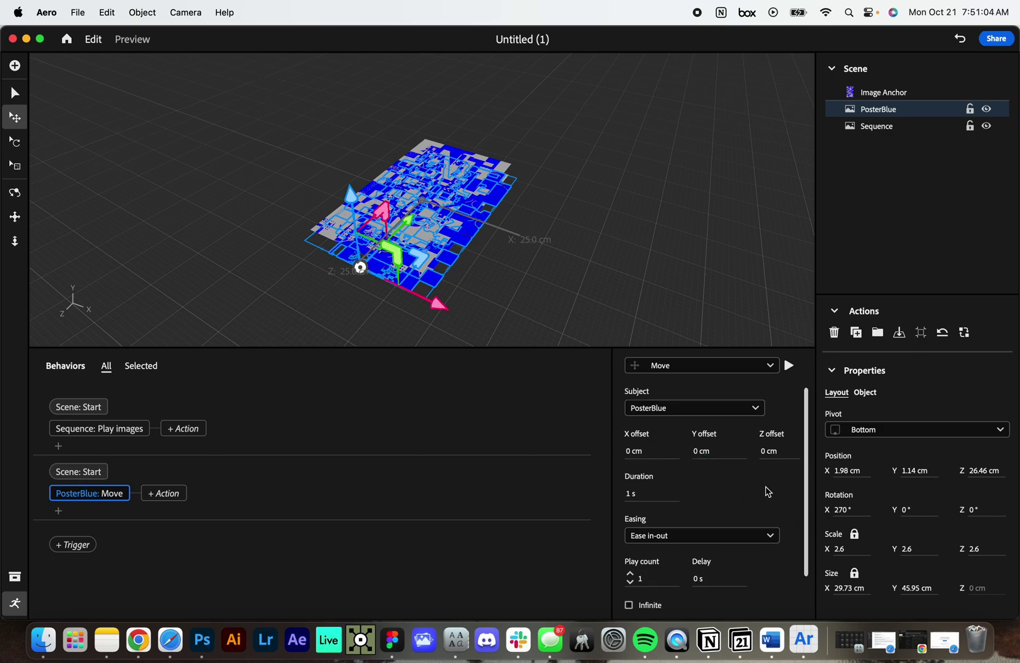
Set the Move's Z offset to 10.8 cm and preview the animation.
left_click_drag(762, 454, 1016, 465)
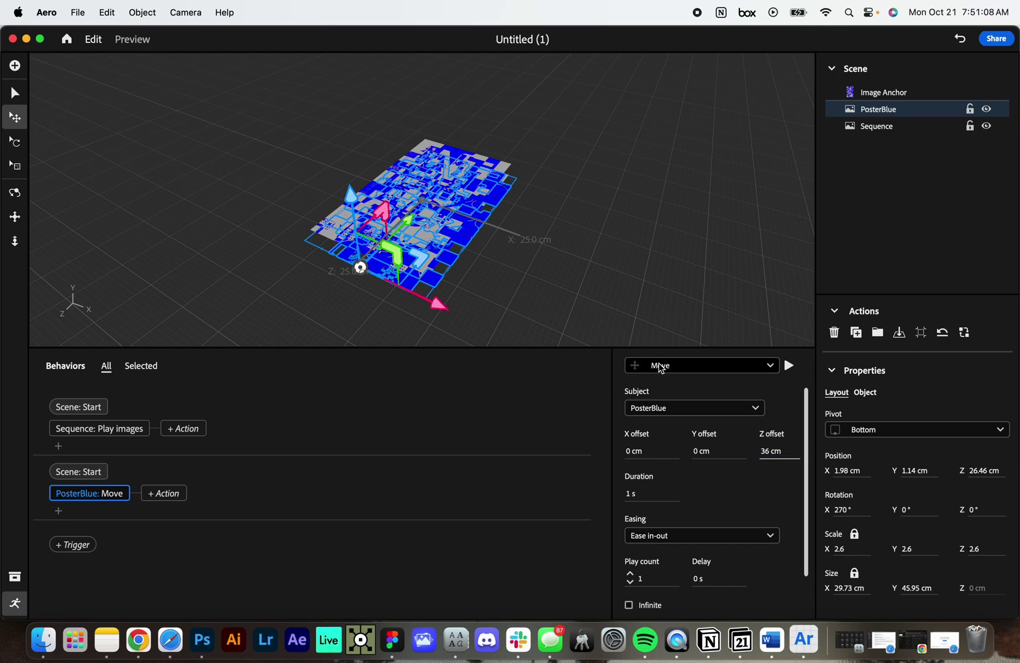
left_click_drag(783, 443, 613, 461)
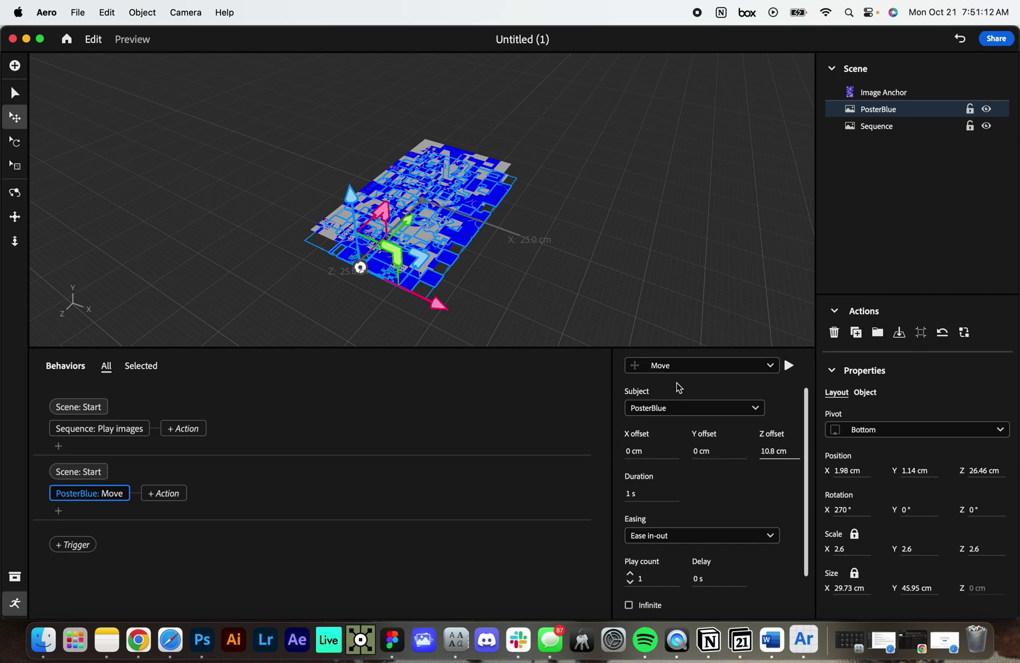
left_click(789, 366)
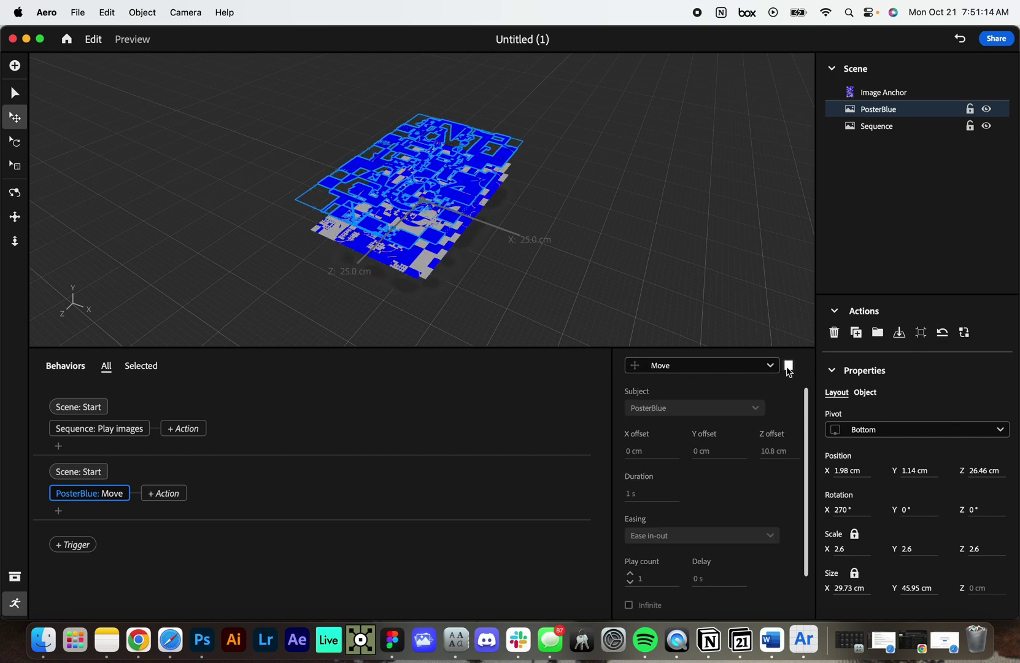
left_click(790, 367)
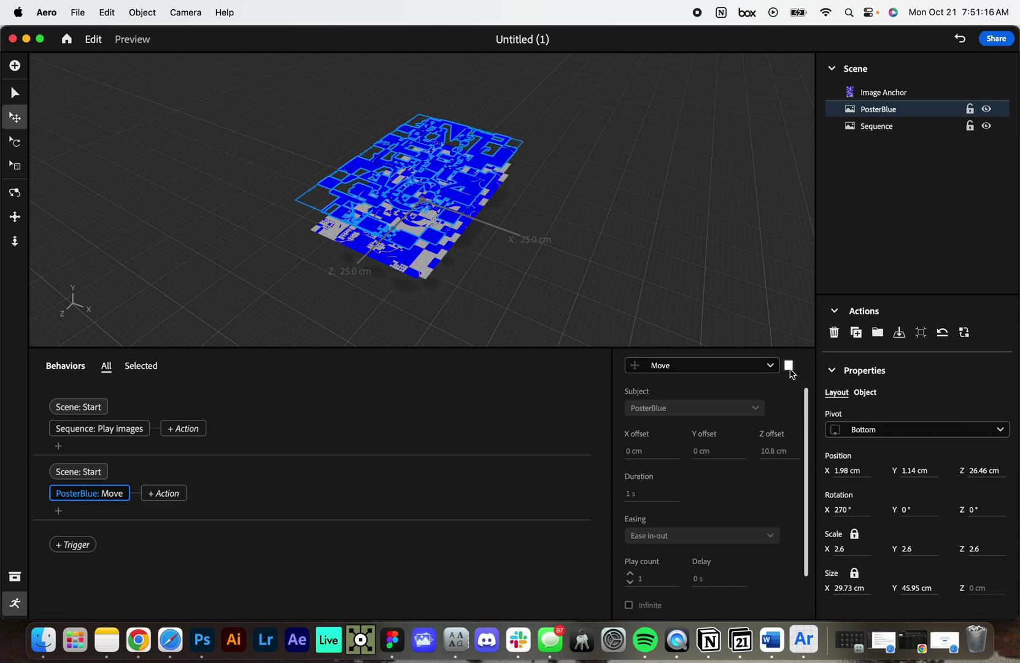
left_click(701, 581)
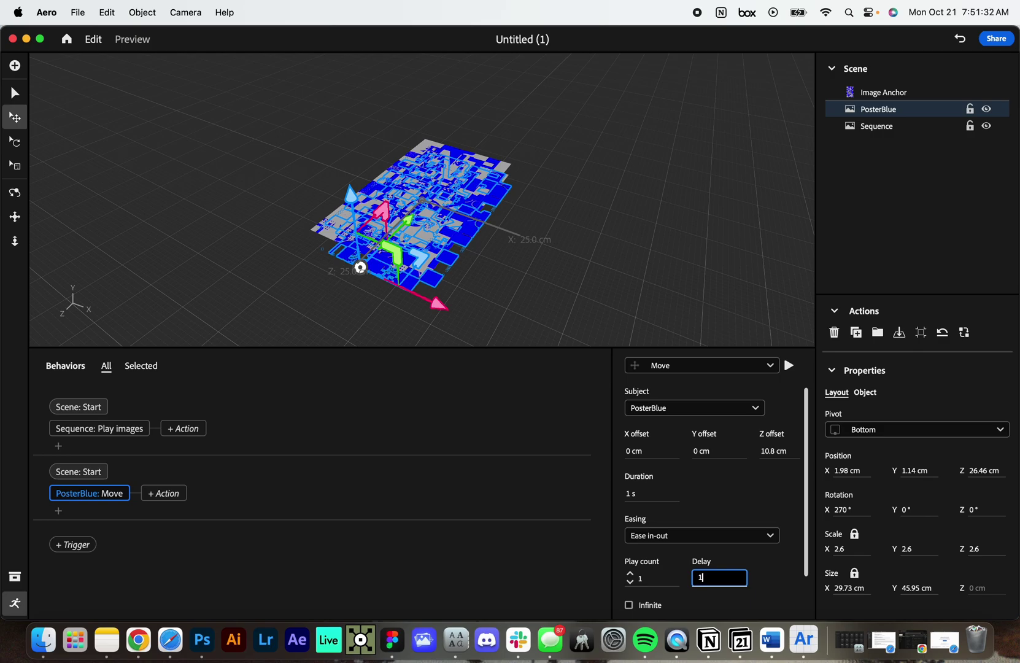
Preview the Move with its 1 s delay, keeping Ease in-out easing.
left_click(789, 365)
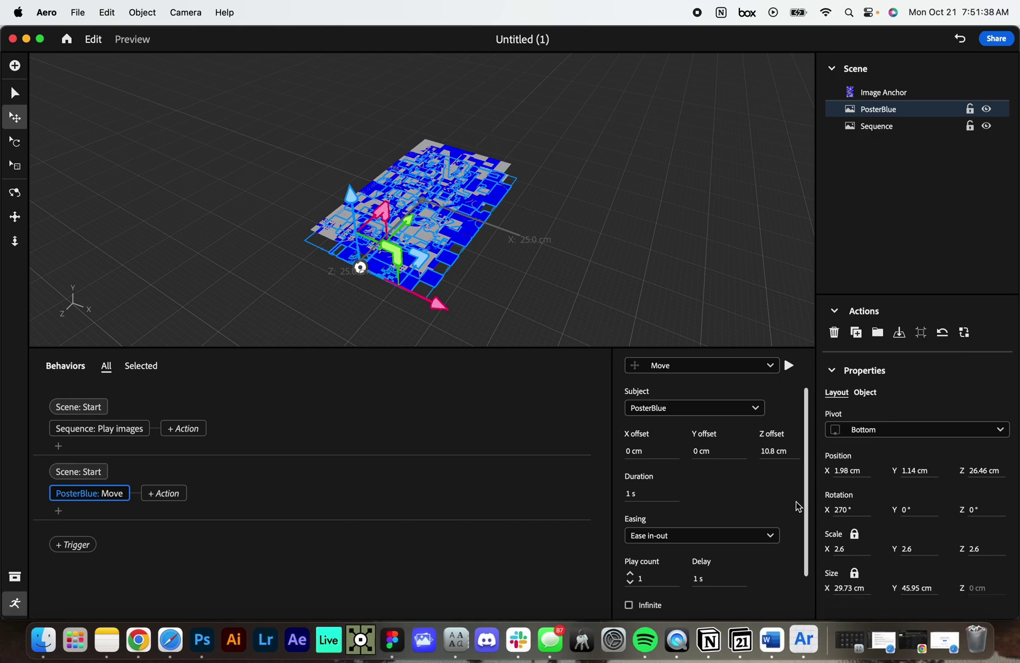
scroll(798, 506, "down", 2)
left_click(748, 496)
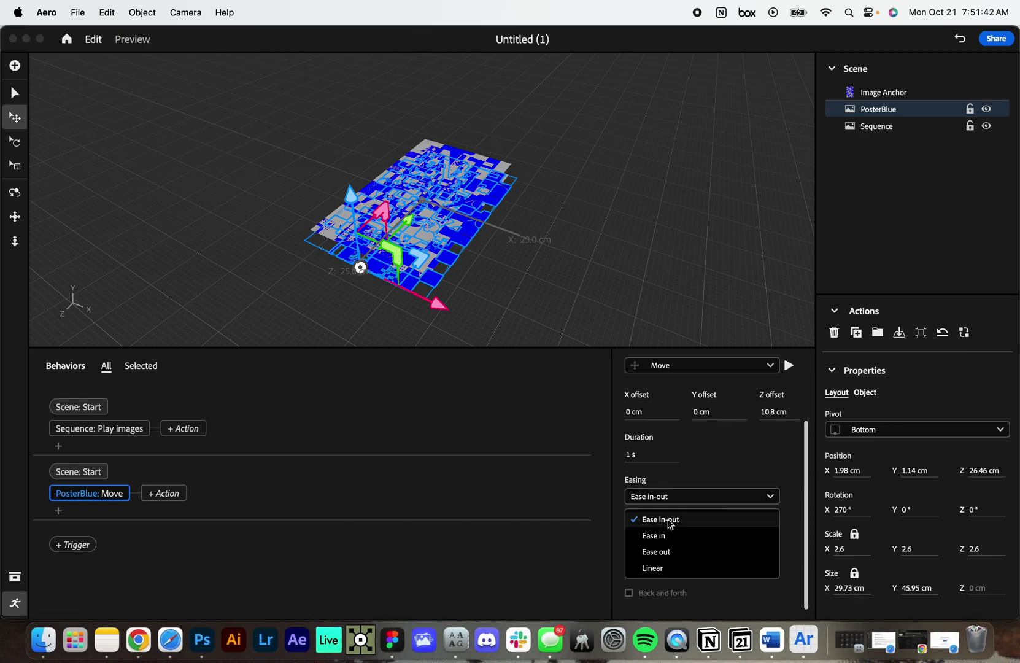
left_click(699, 476)
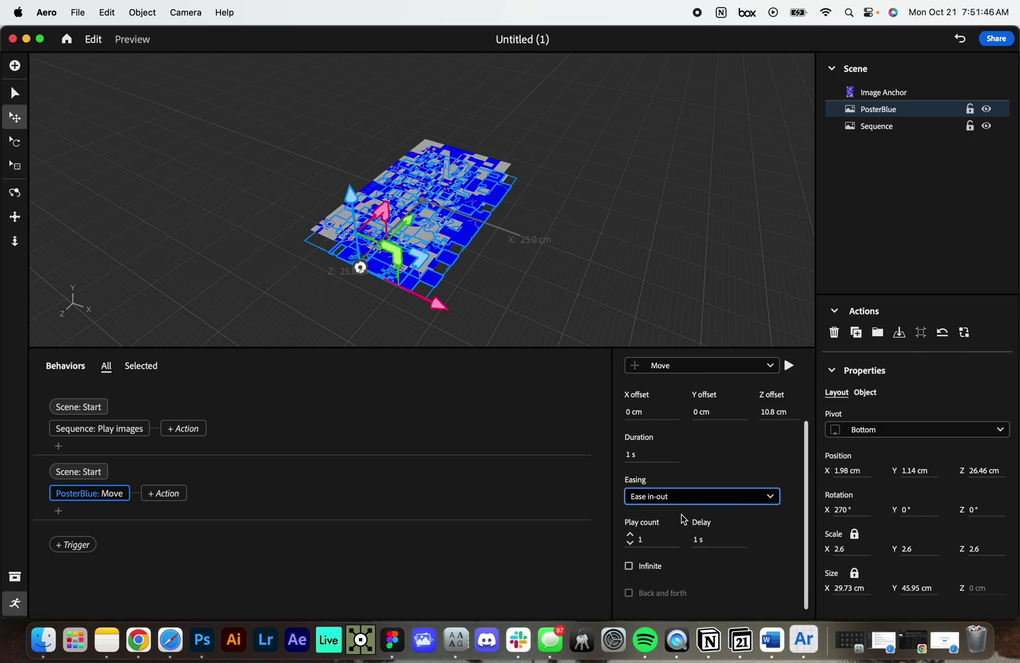
Make the Move repeat infinitely back and forth and preview the loop.
left_click(631, 544)
left_click(630, 534)
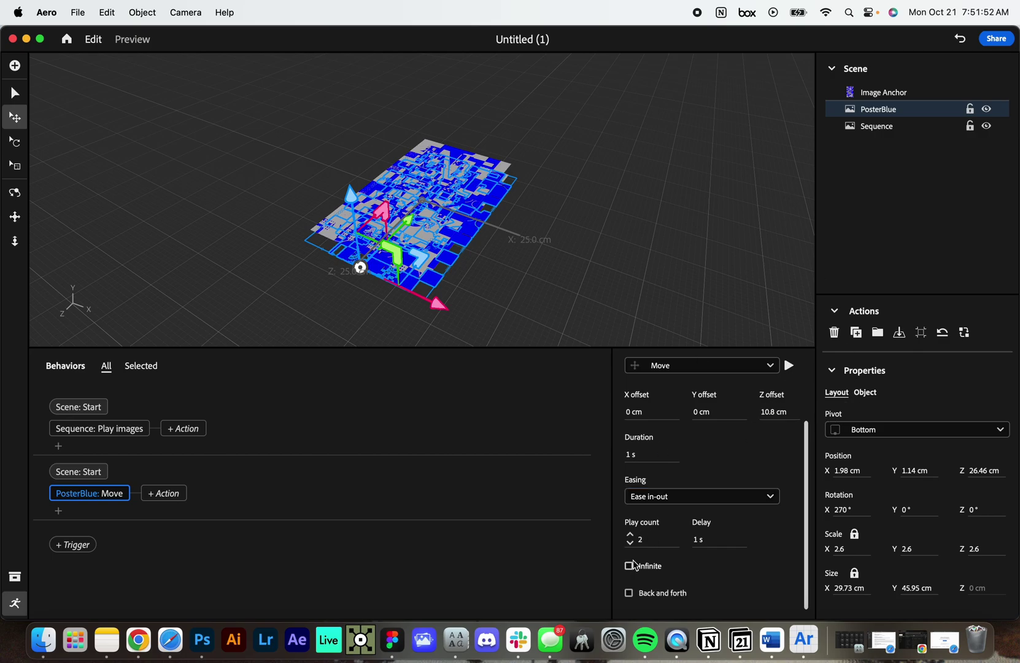
left_click(629, 566)
left_click(644, 596)
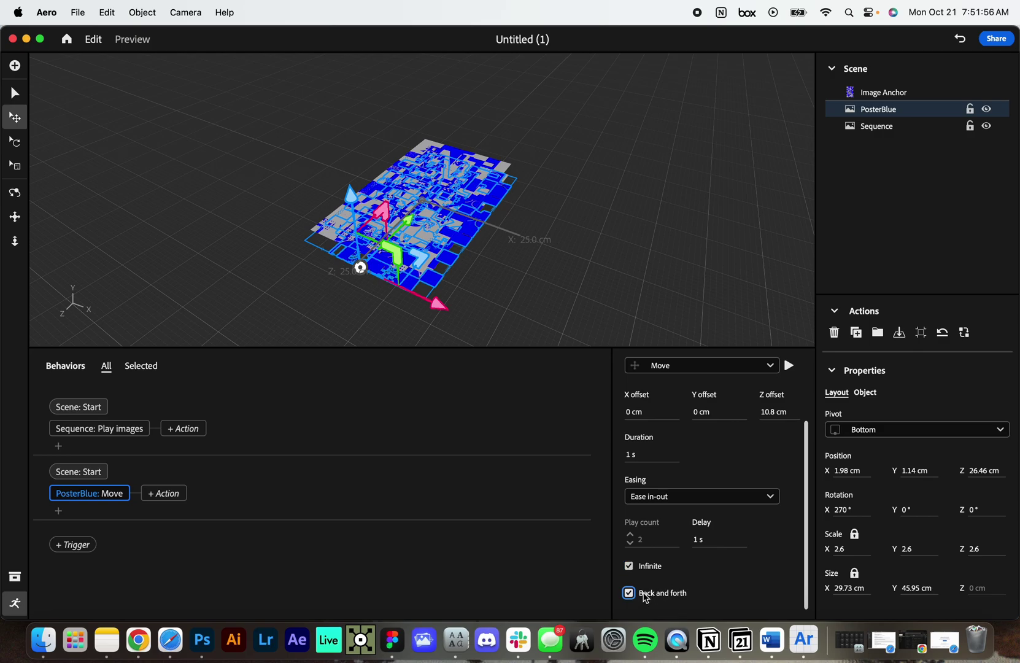
left_click(789, 366)
Reselect Sequence and the Image Anchor, then dismiss the action list without adding anything.
scroll(544, 202, "up", 10)
scroll(552, 211, "down", 3)
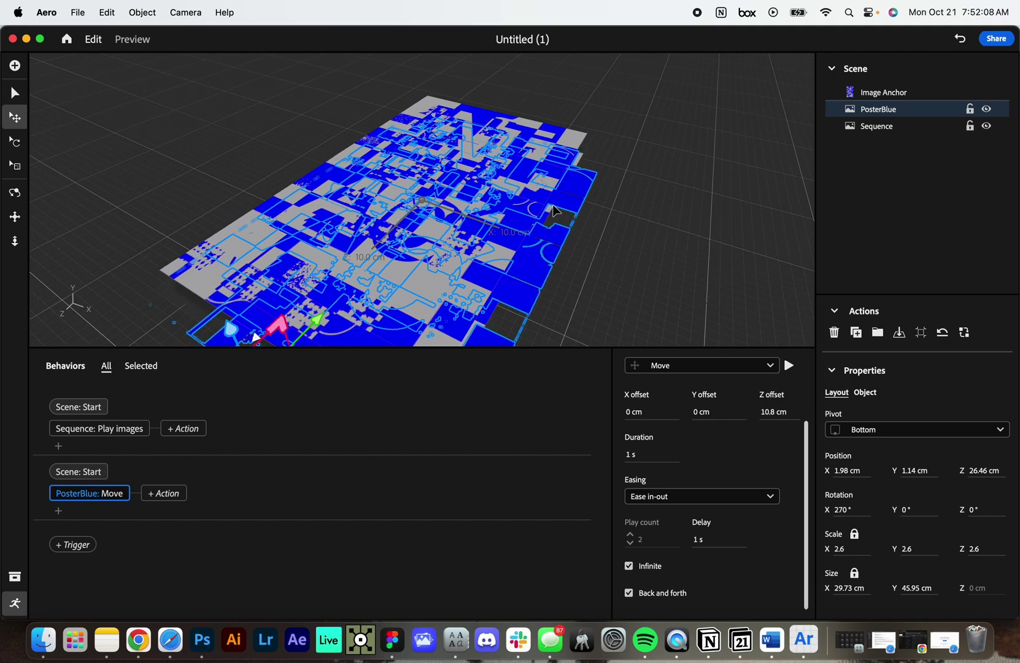
scroll(555, 210, "left", 5)
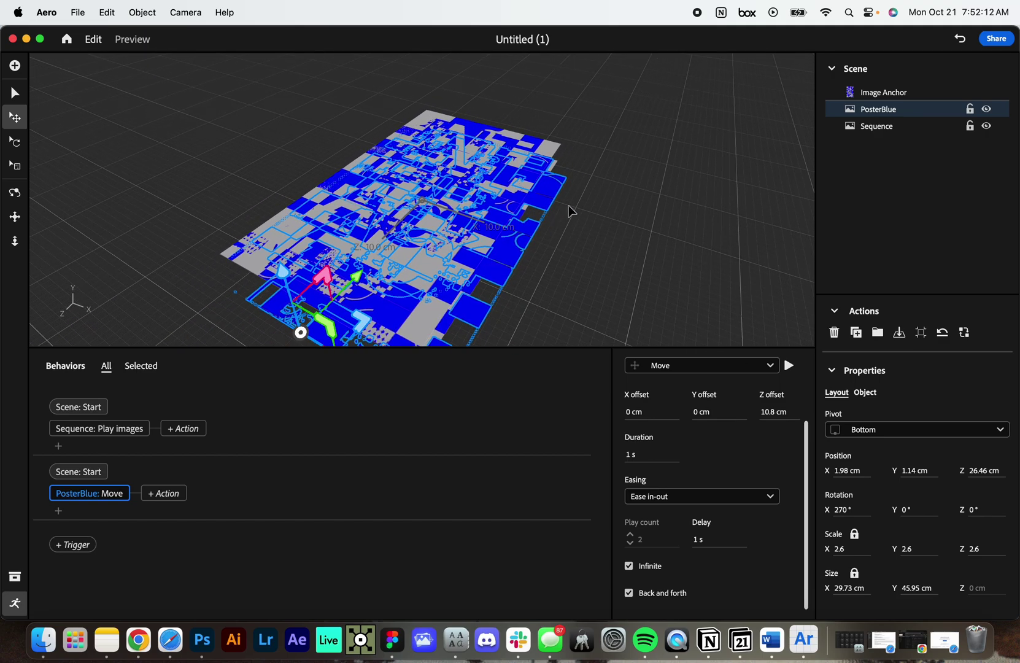
scroll(568, 205, "down", 5)
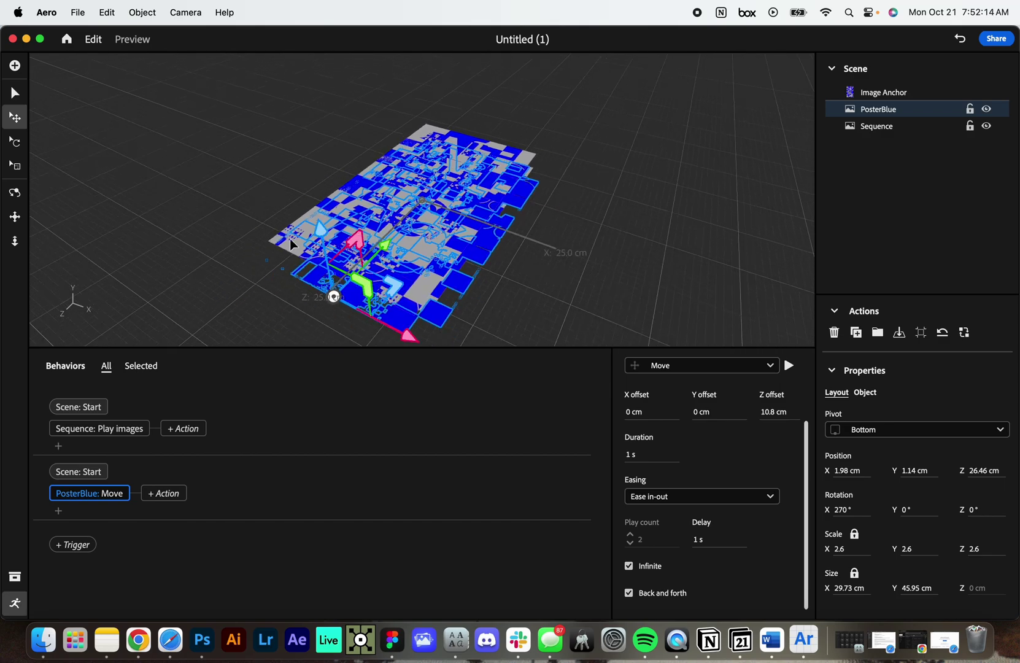
left_click(249, 238)
left_click(291, 244)
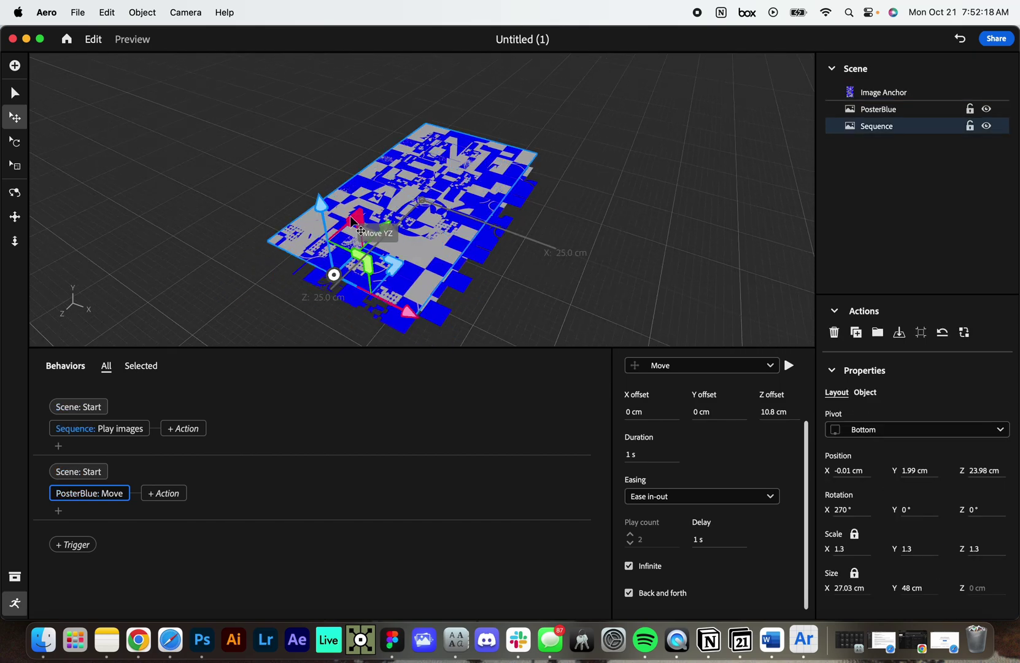
left_click(568, 248)
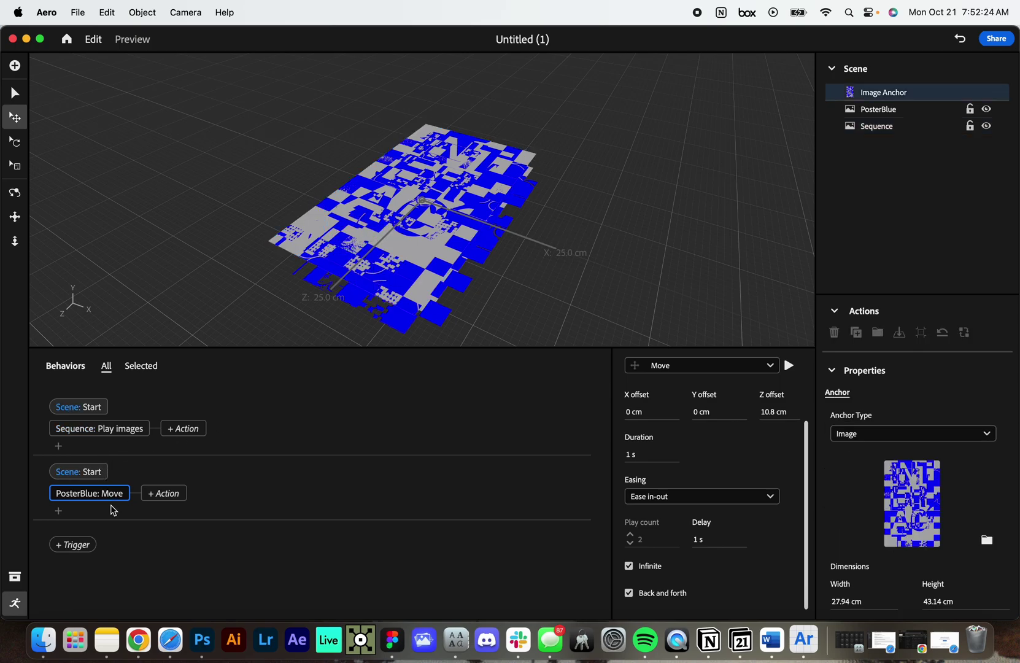
left_click(176, 495)
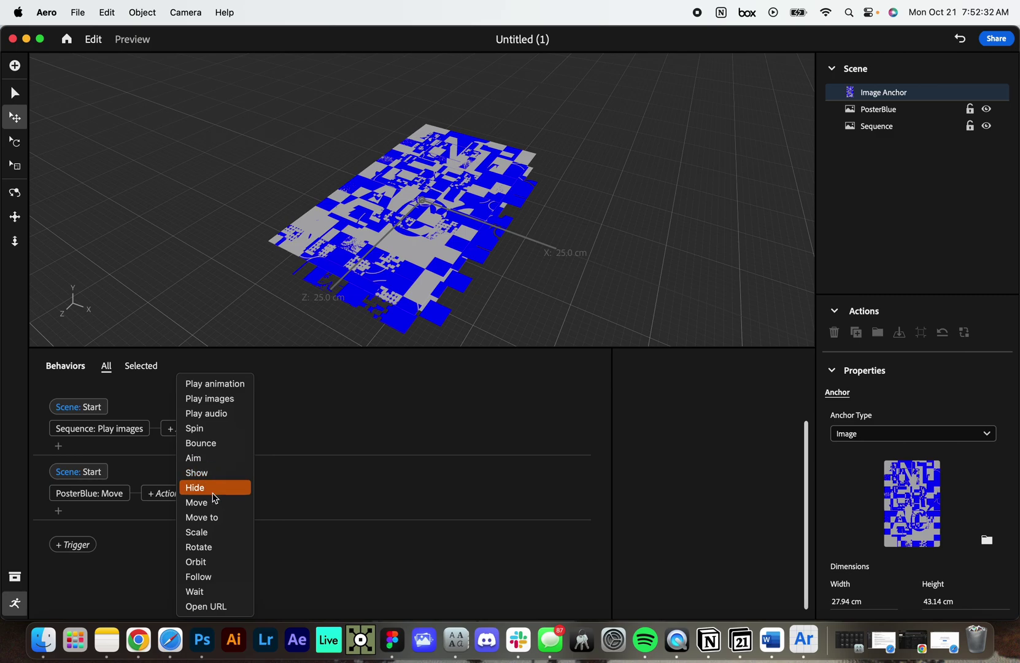
left_click(355, 444)
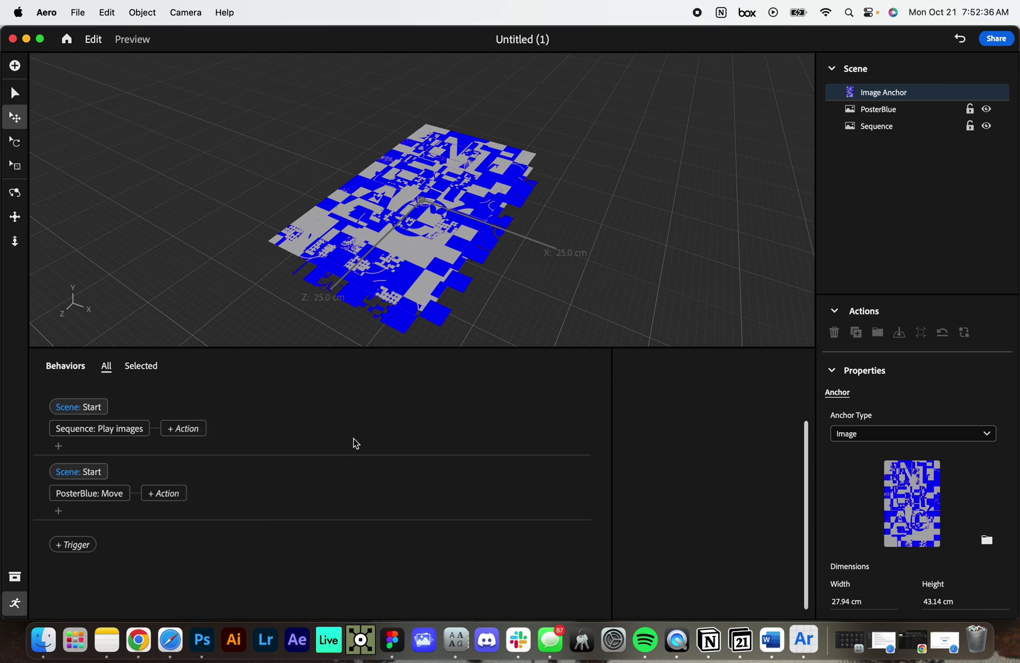